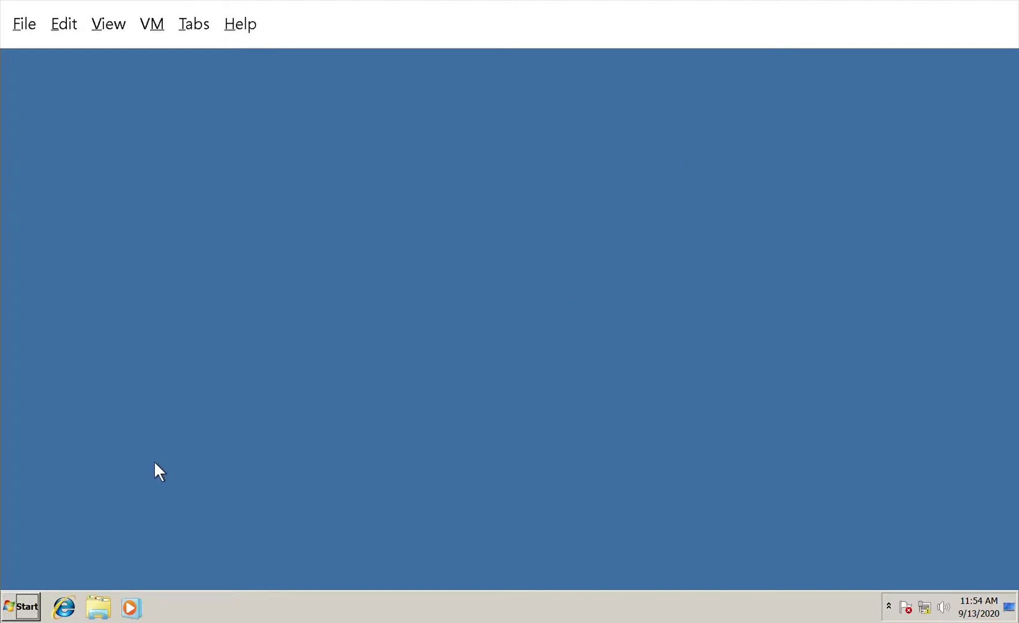
# Launch Proteus 8 Professional from a Start menu search for 'pro' and open a new Schematic Capture sheet
pyautogui.click(24, 606)
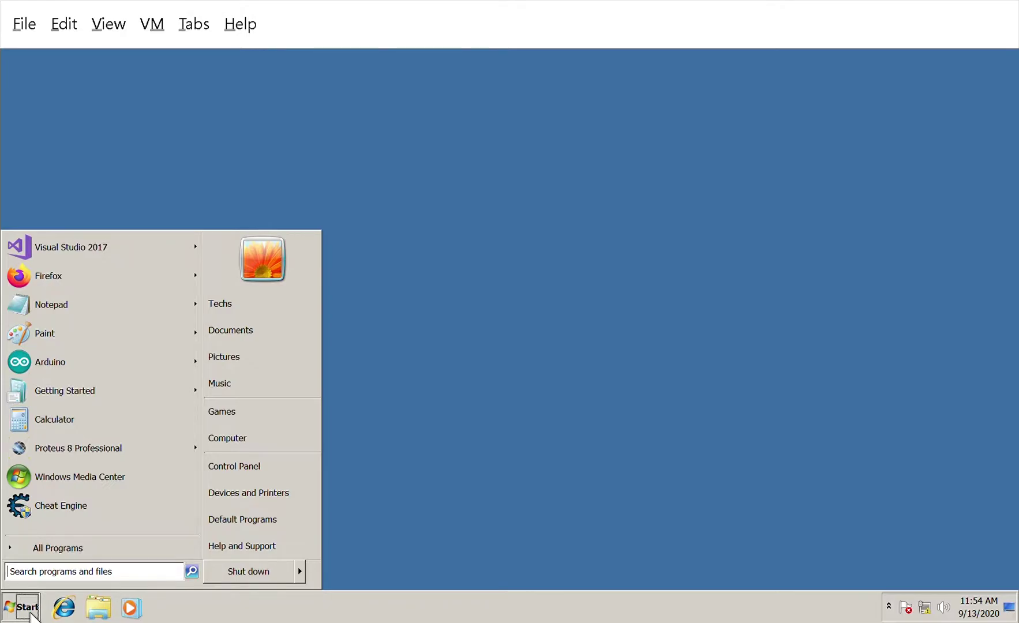
pyautogui.click(50, 545)
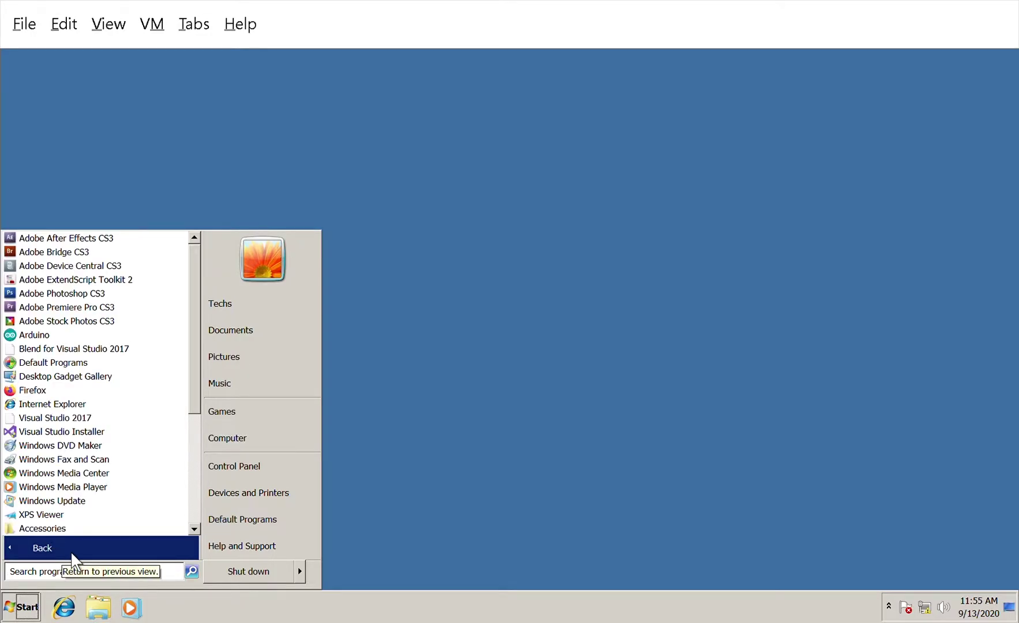
pyautogui.write('pro')
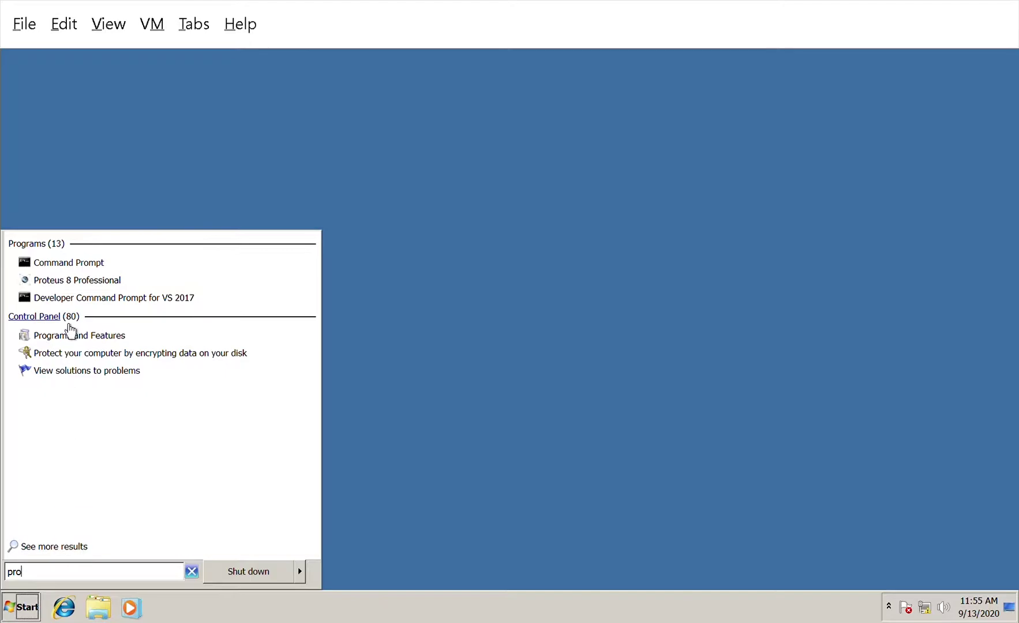
pyautogui.click(79, 280)
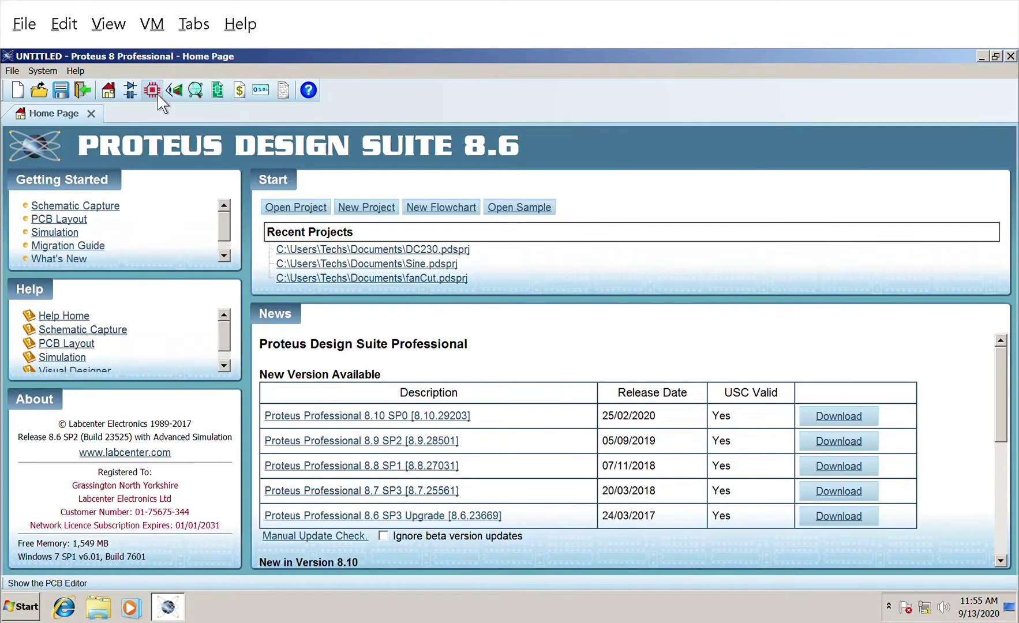
pyautogui.click(157, 94)
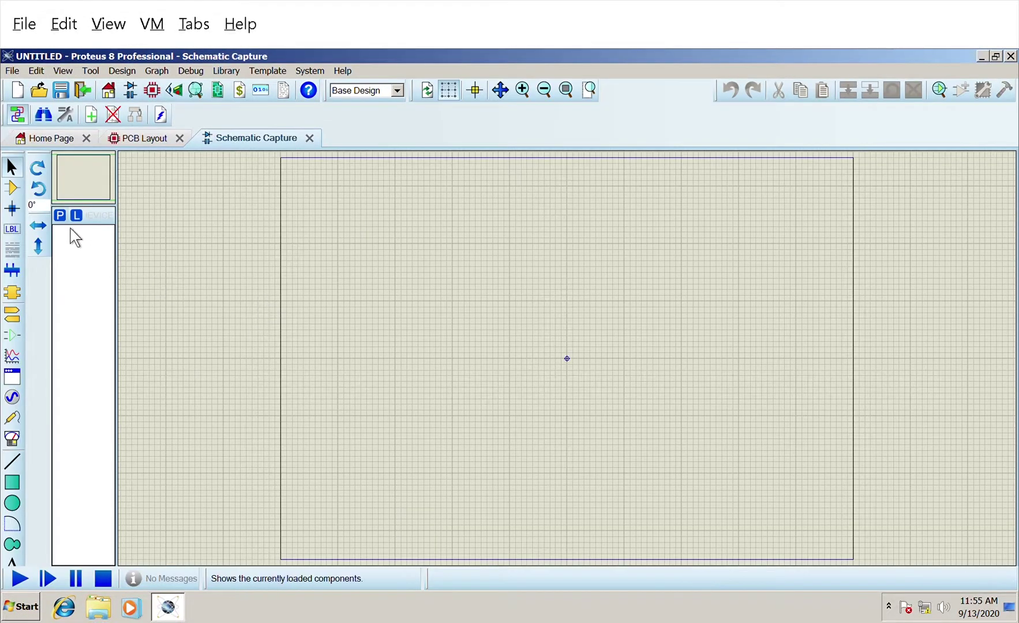
# Search the device library for '4017' and add the 4017 decade counter to the device list
pyautogui.click(67, 218)
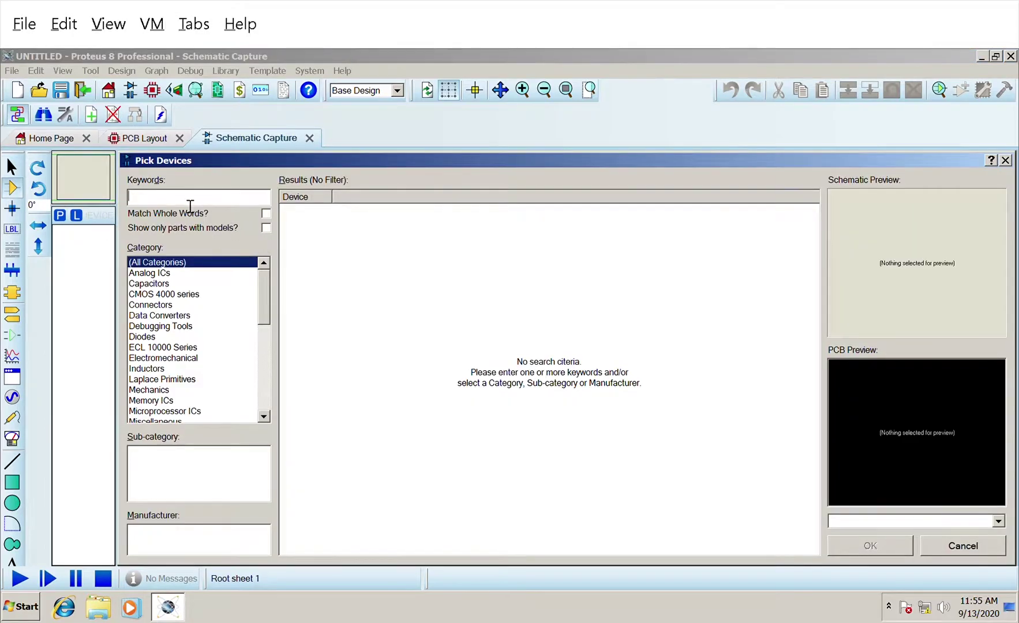
pyautogui.write('4017')
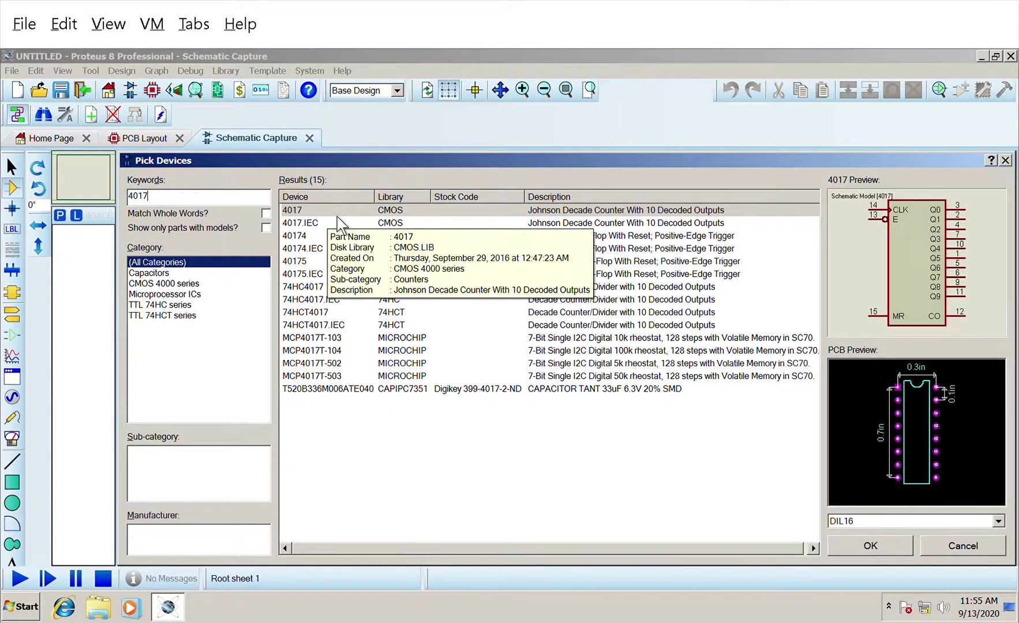
pyautogui.click(320, 211)
pyautogui.doubleClick(321, 213)
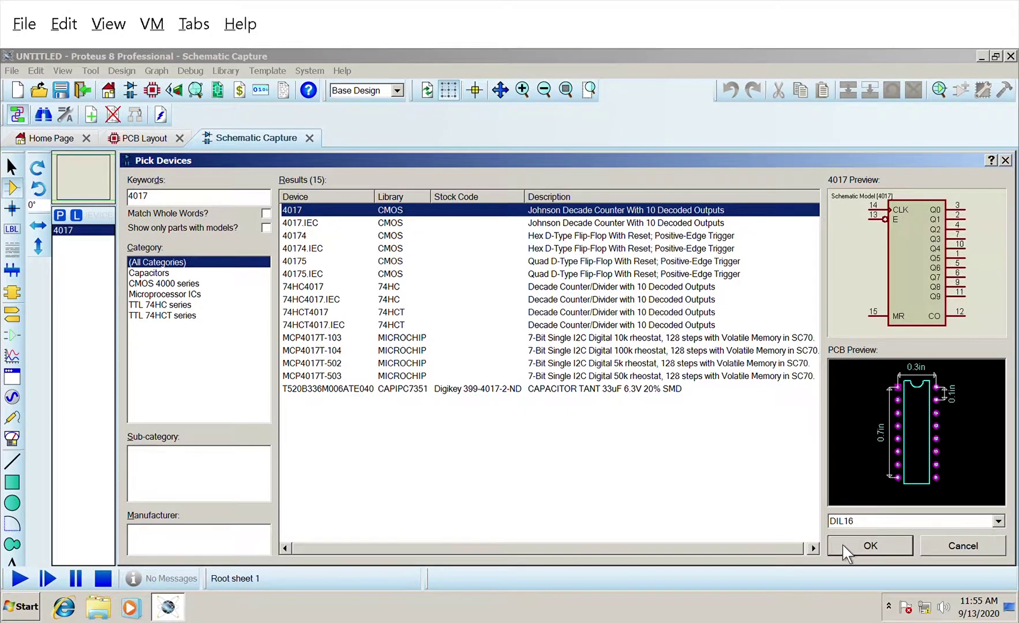
pyautogui.click(866, 551)
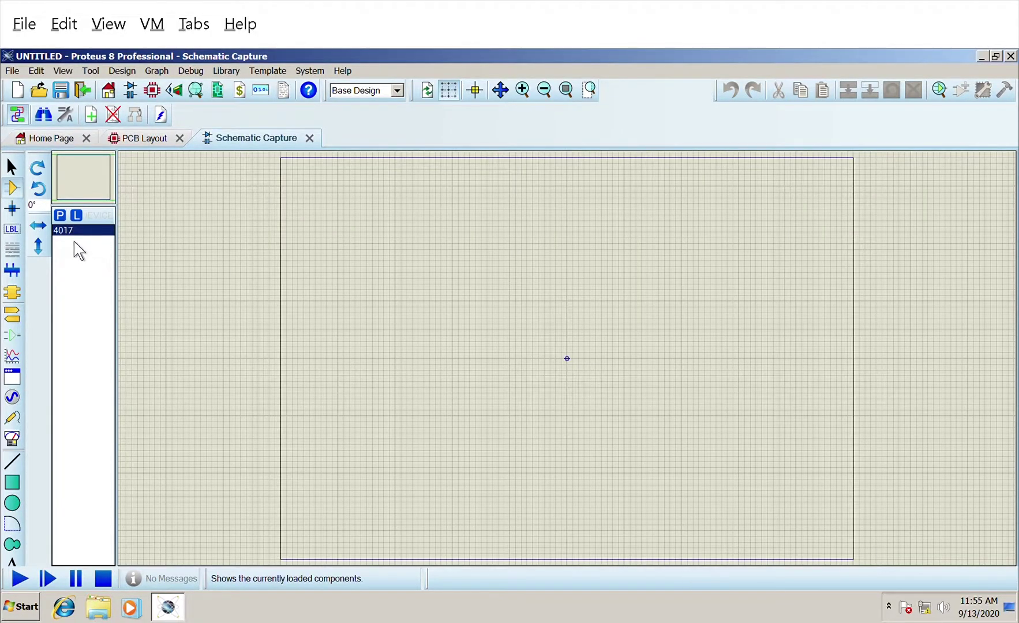
# Place the 4017 as U1 near the sheet centre, then zoom in and recentre the view on it
pyautogui.click(511, 366)
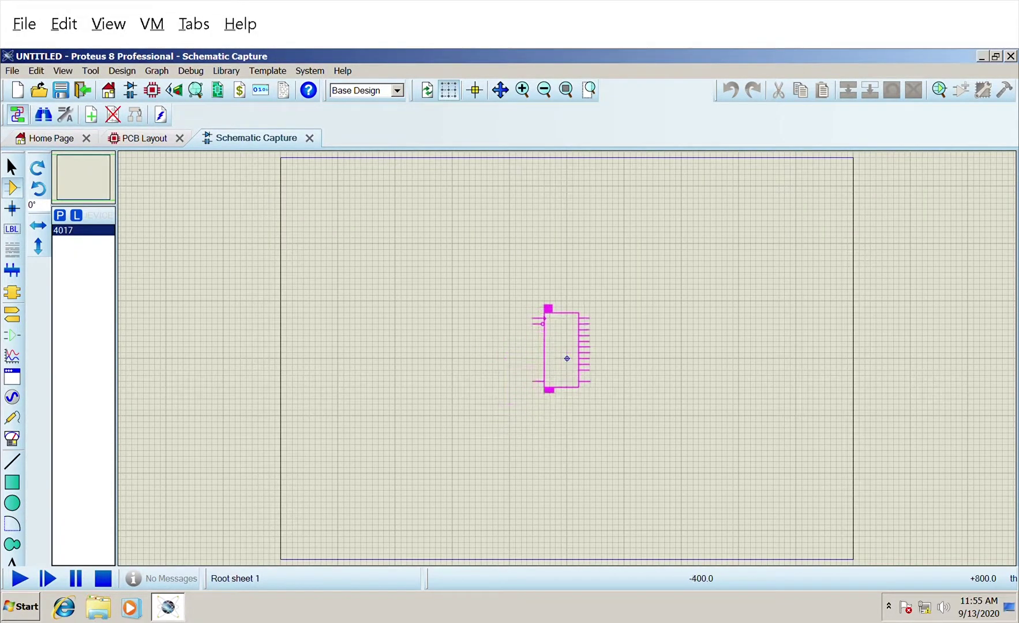
pyautogui.click(570, 366)
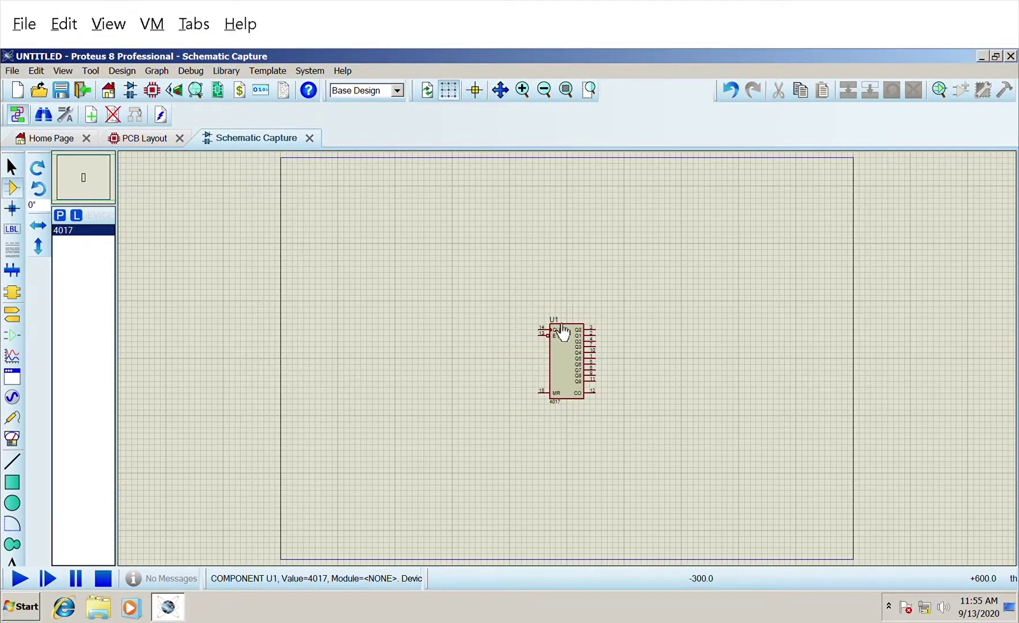
pyautogui.scroll(2, 563, 333)
pyautogui.scroll(1, 562, 333)
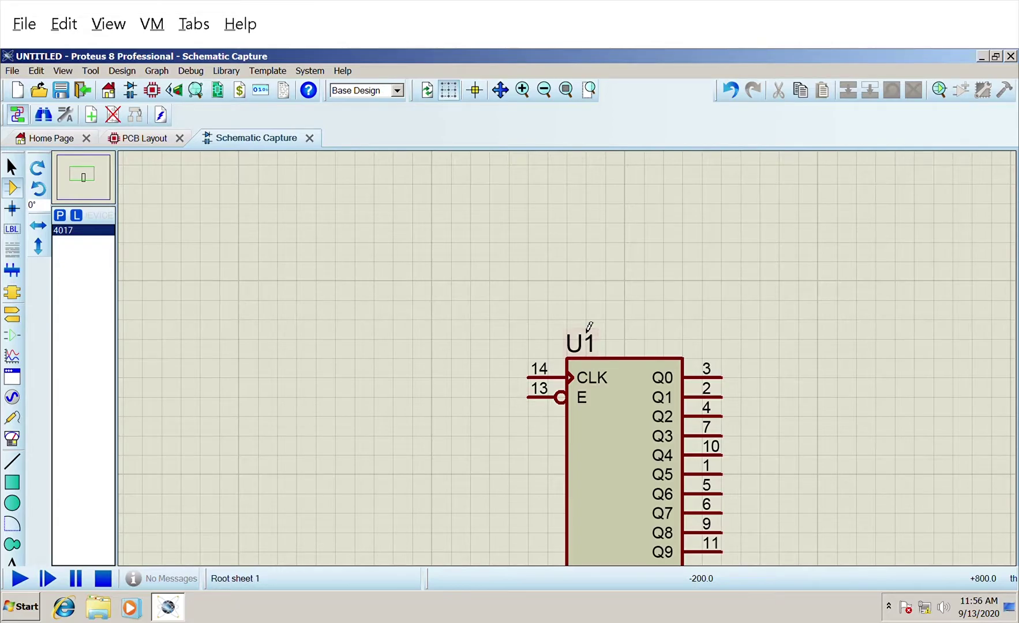
pyautogui.click(500, 89)
pyautogui.click(604, 375)
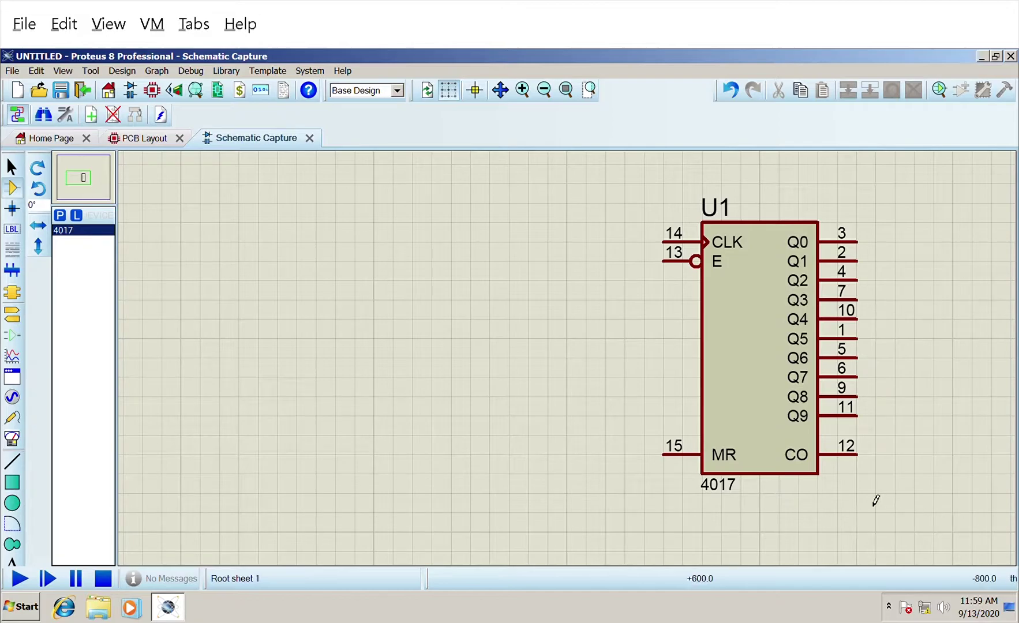
# Select the 4017 counter U1 on the sheet
pyautogui.click(750, 339)
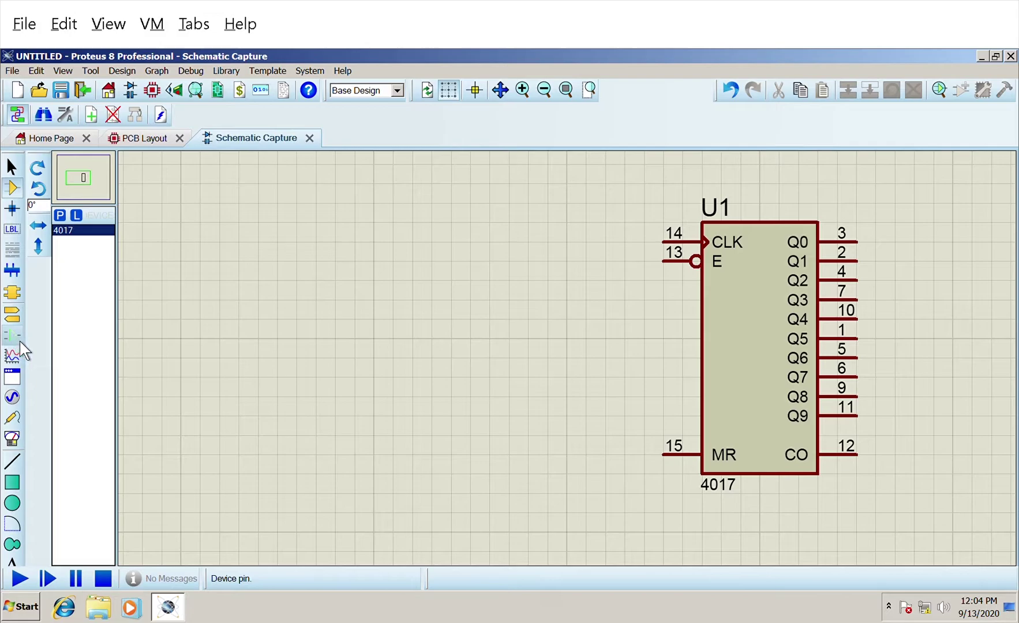
# Place a DCLOCK generator wired to U1's CLK pin 14, then briefly run and stop the simulation
pyautogui.click(13, 396)
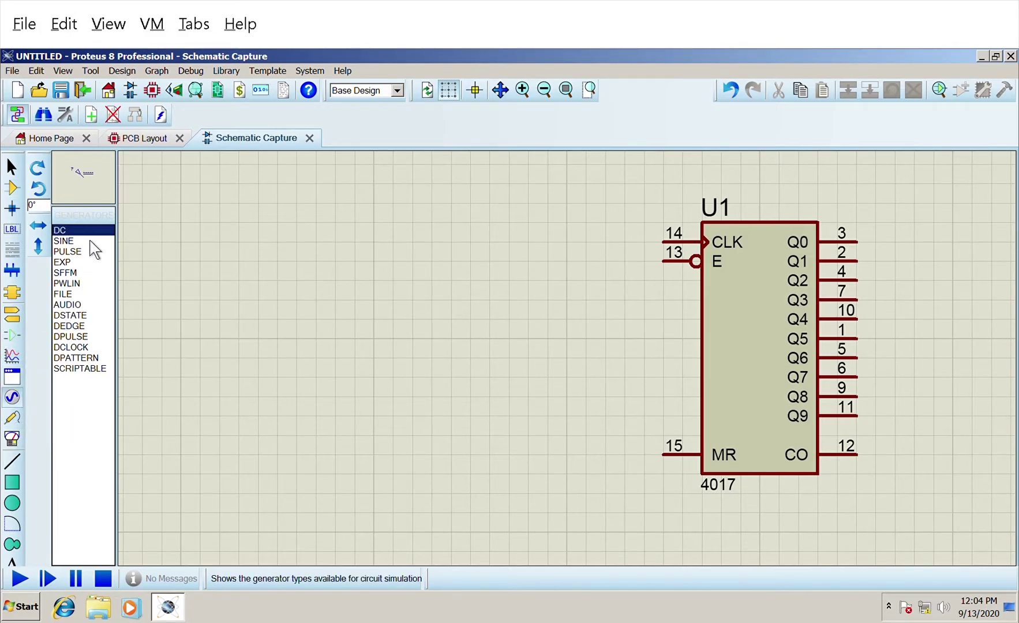
pyautogui.click(94, 347)
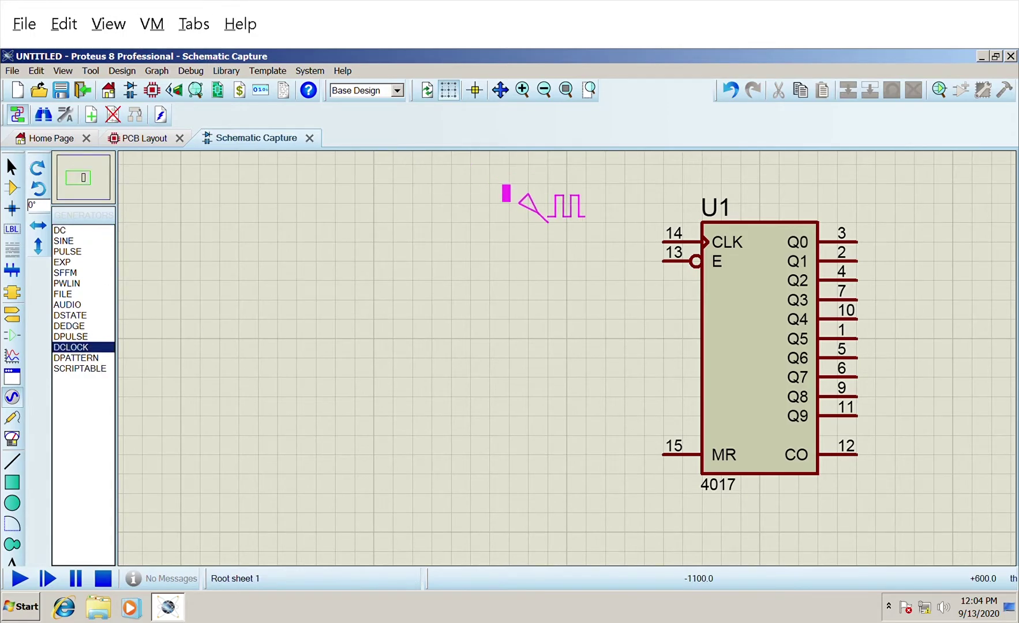
pyautogui.click(624, 241)
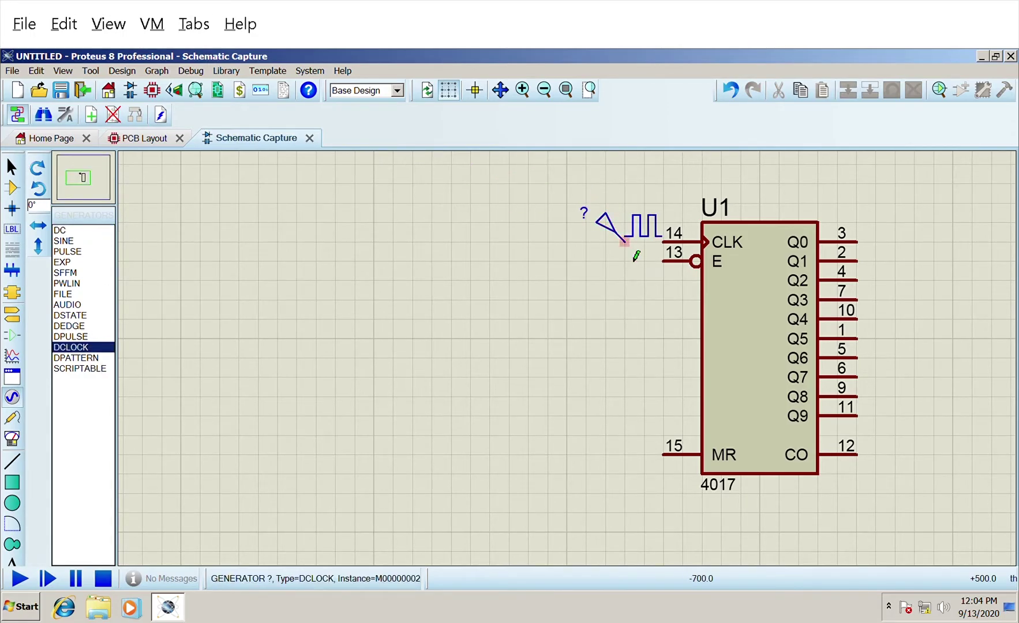
pyautogui.click(635, 255)
pyautogui.click(674, 253)
pyautogui.click(28, 588)
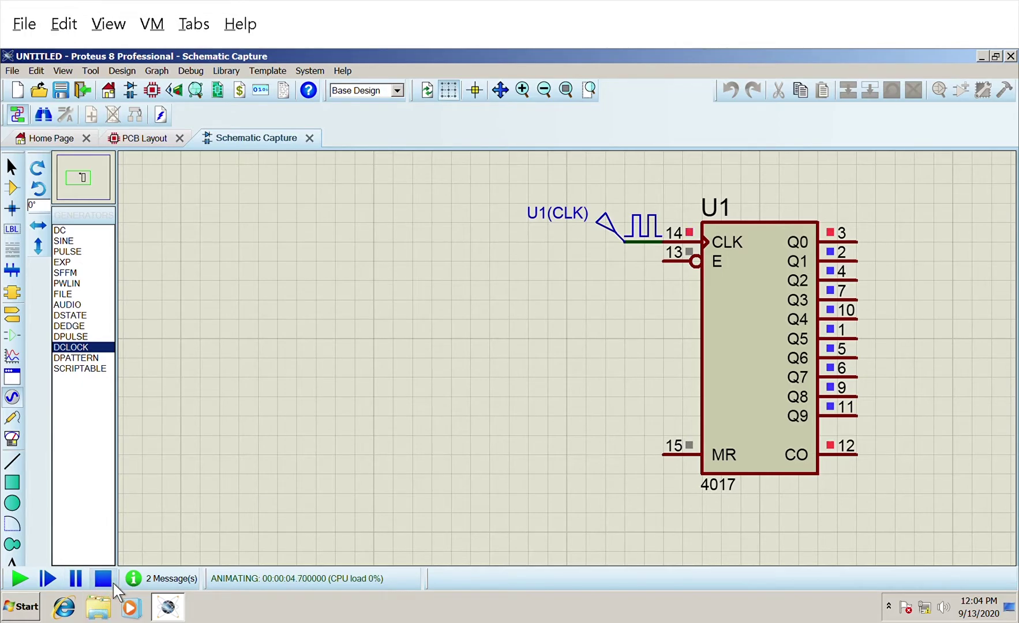
pyautogui.click(112, 582)
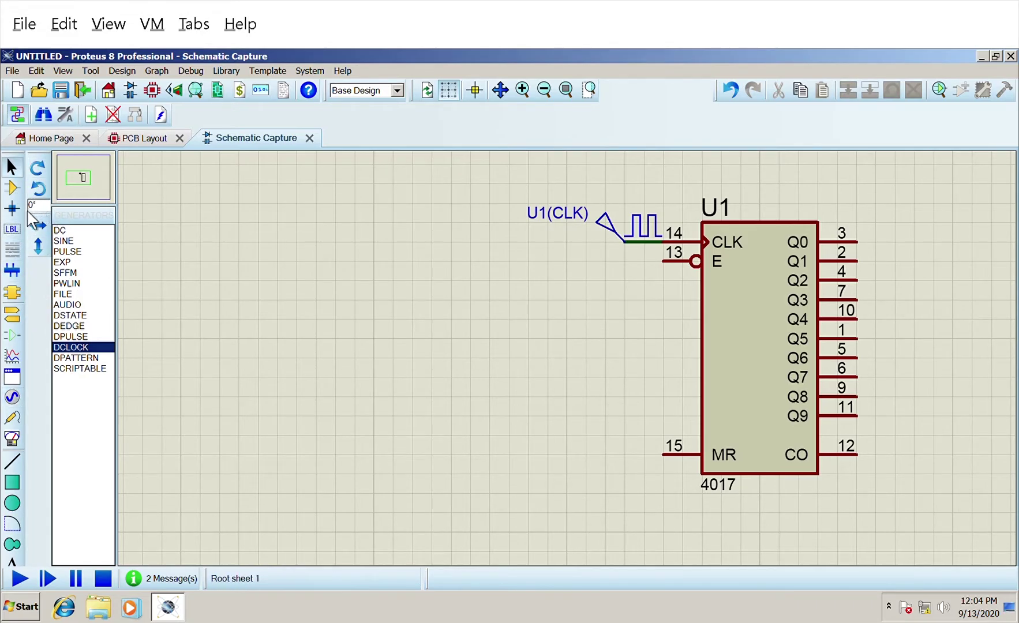
# Add the push BUTTON part to the device list using a 'push' keyword search
pyautogui.click(13, 187)
pyautogui.click(63, 216)
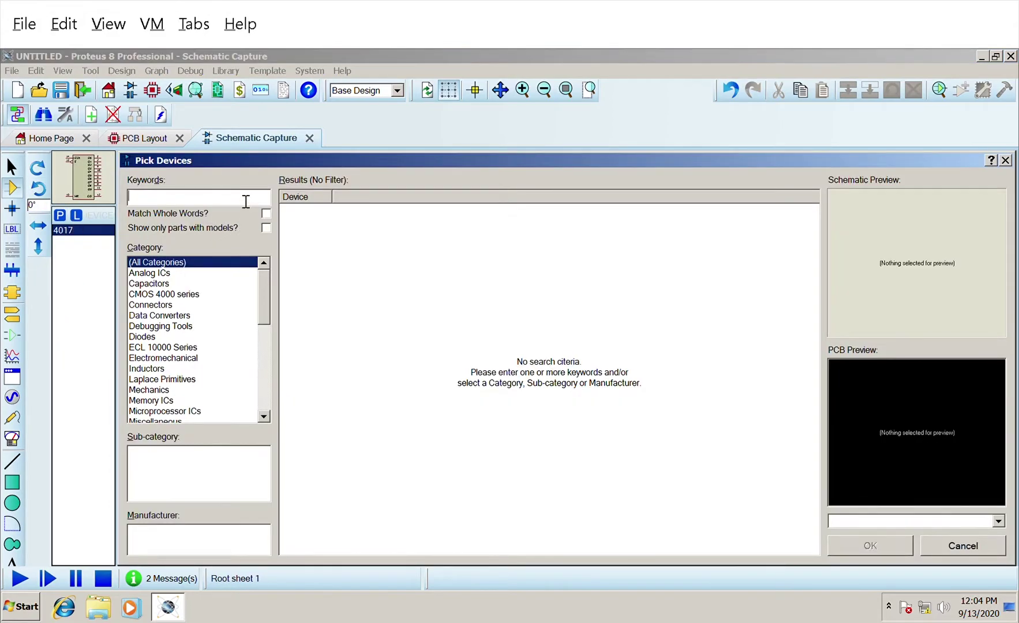
pyautogui.write('push')
pyautogui.doubleClick(413, 209)
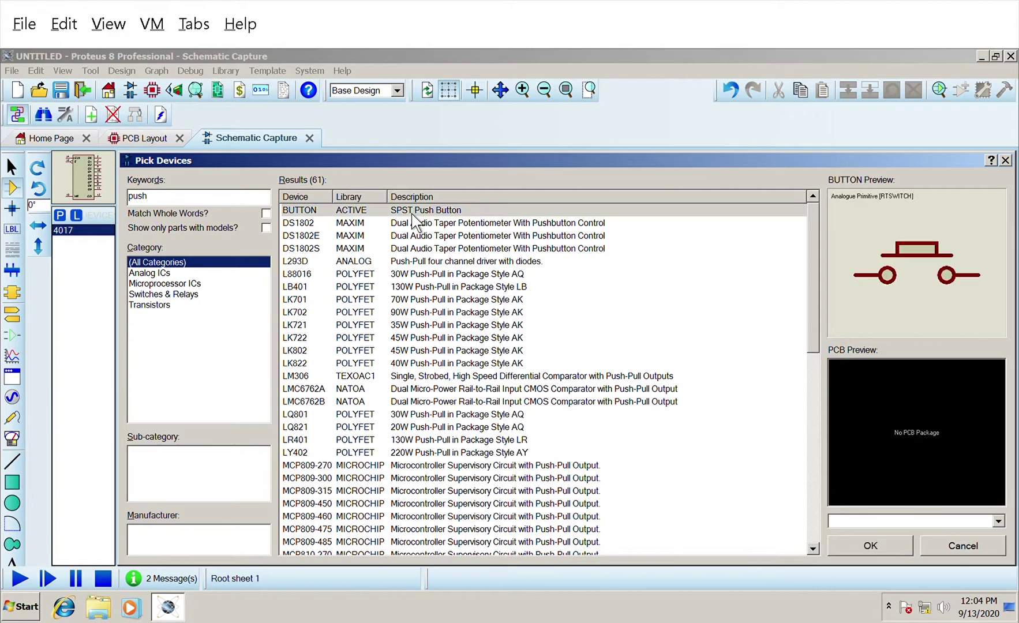
pyautogui.click(954, 551)
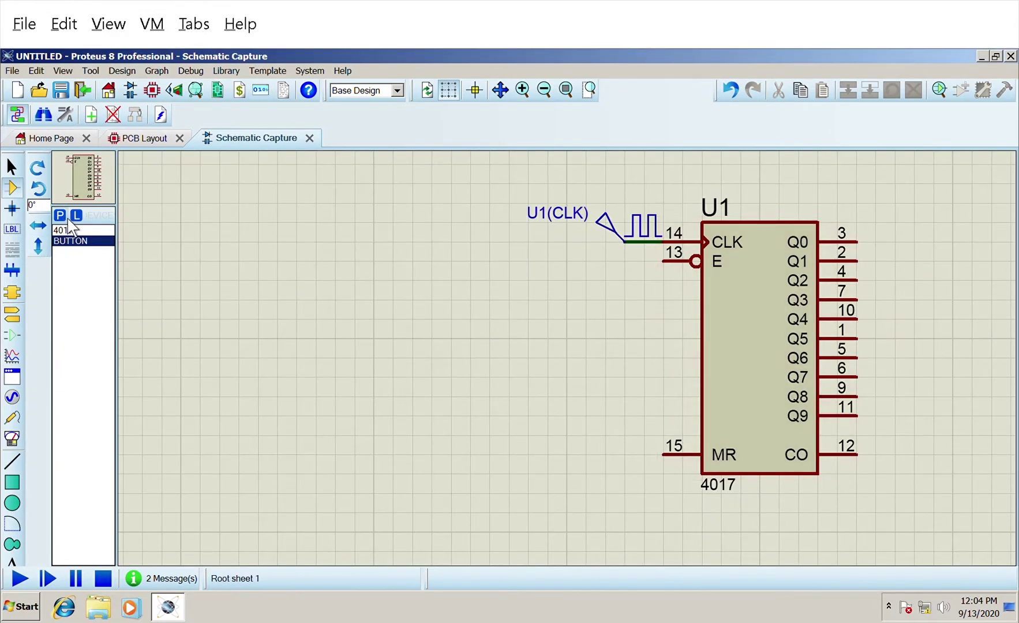
# Add the 1k MINRES1K resistor from Resistors > 0.6W Metal Film to the device list
pyautogui.click(66, 218)
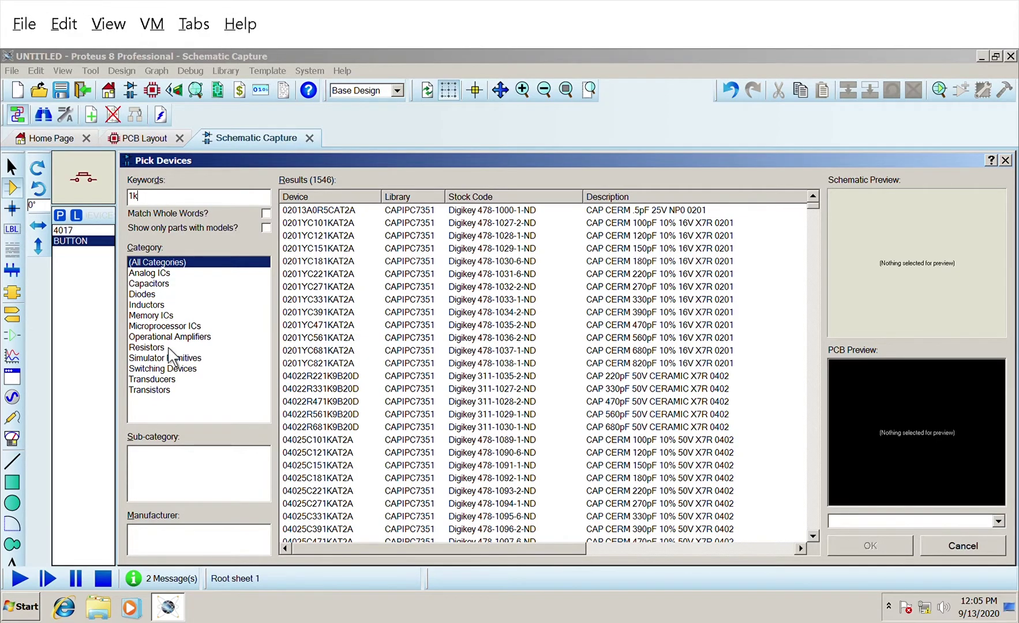
pyautogui.click(169, 349)
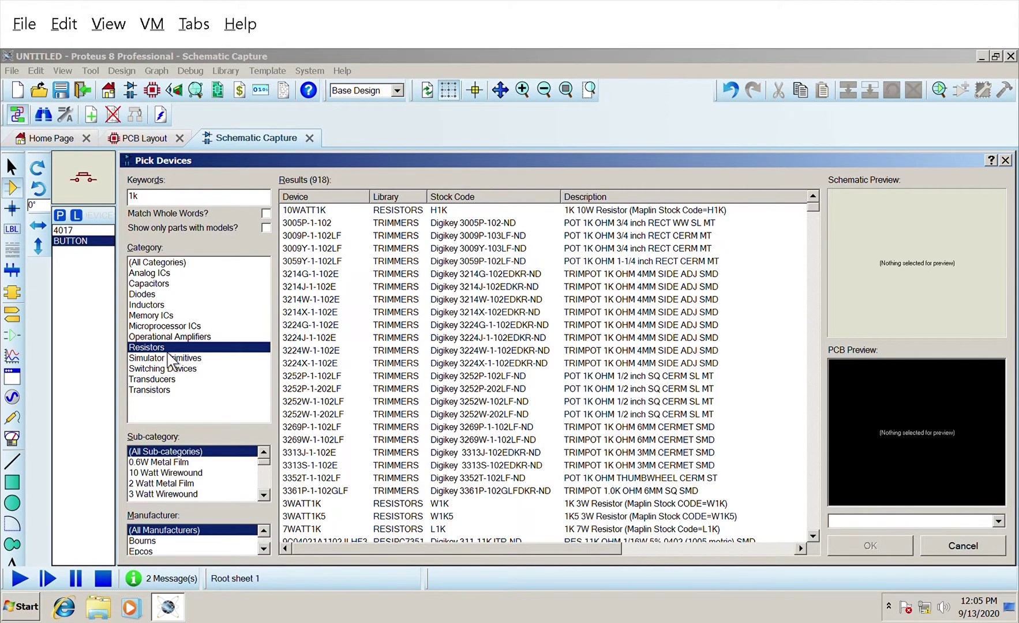
pyautogui.click(154, 462)
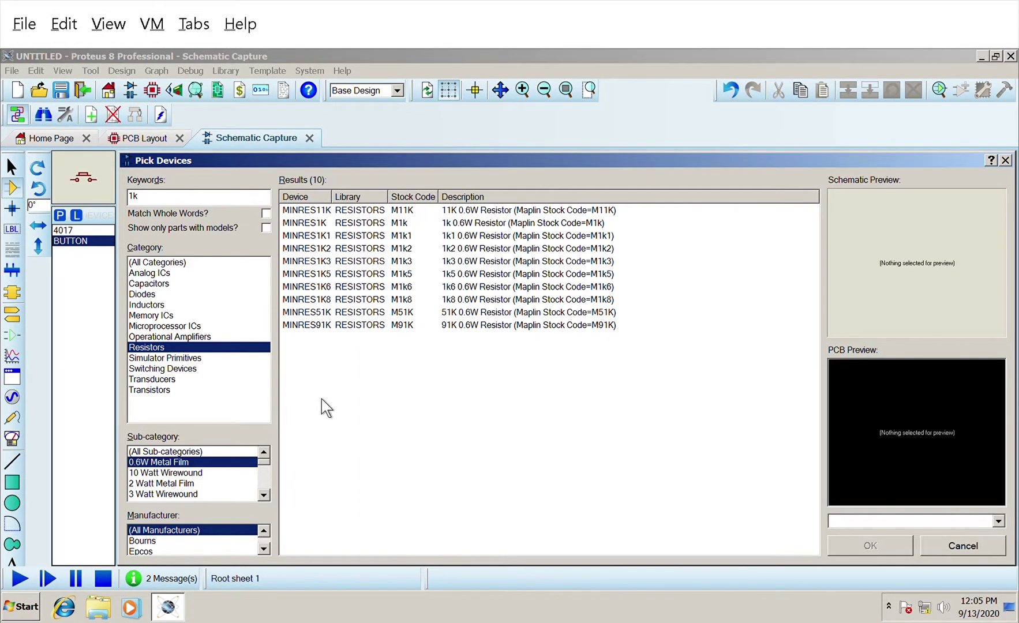
pyautogui.click(320, 224)
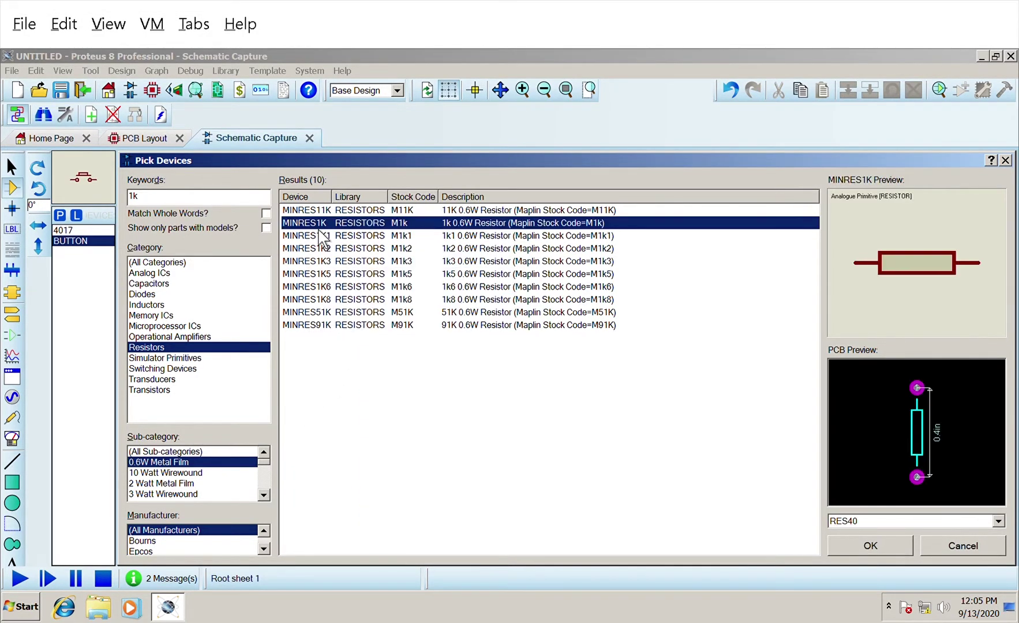
pyautogui.doubleClick(318, 228)
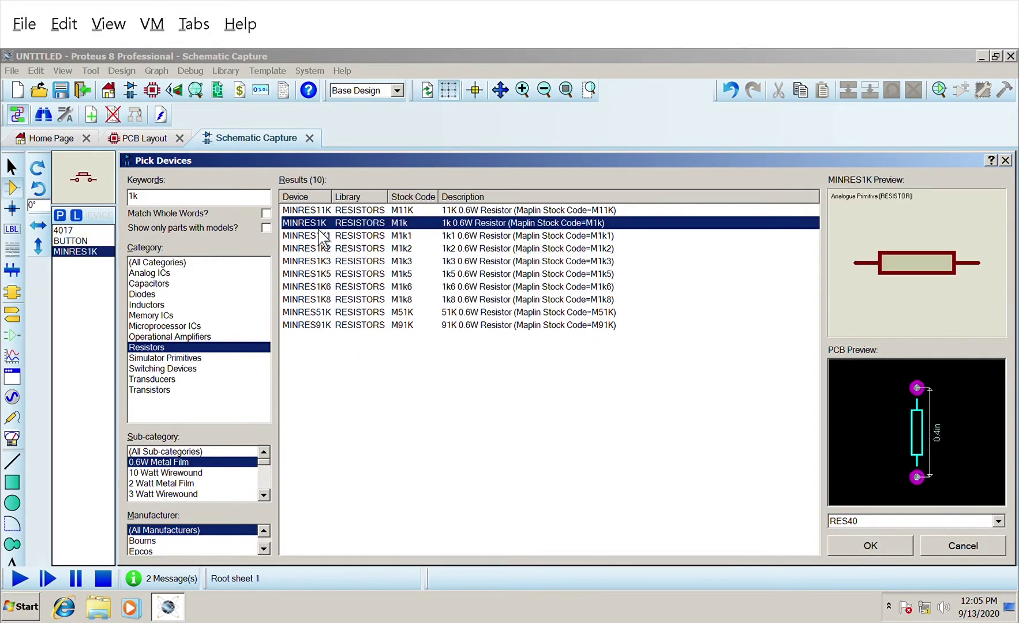
# Place a POWER terminal above the circuit and a GROUND terminal lower down, left of the 4017
pyautogui.click(967, 550)
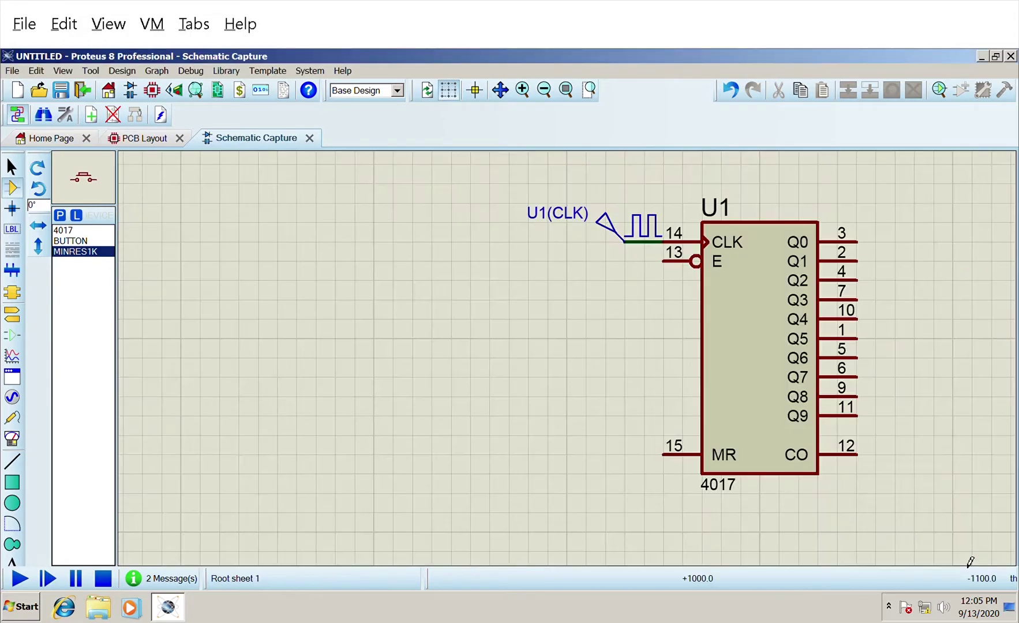
pyautogui.click(12, 314)
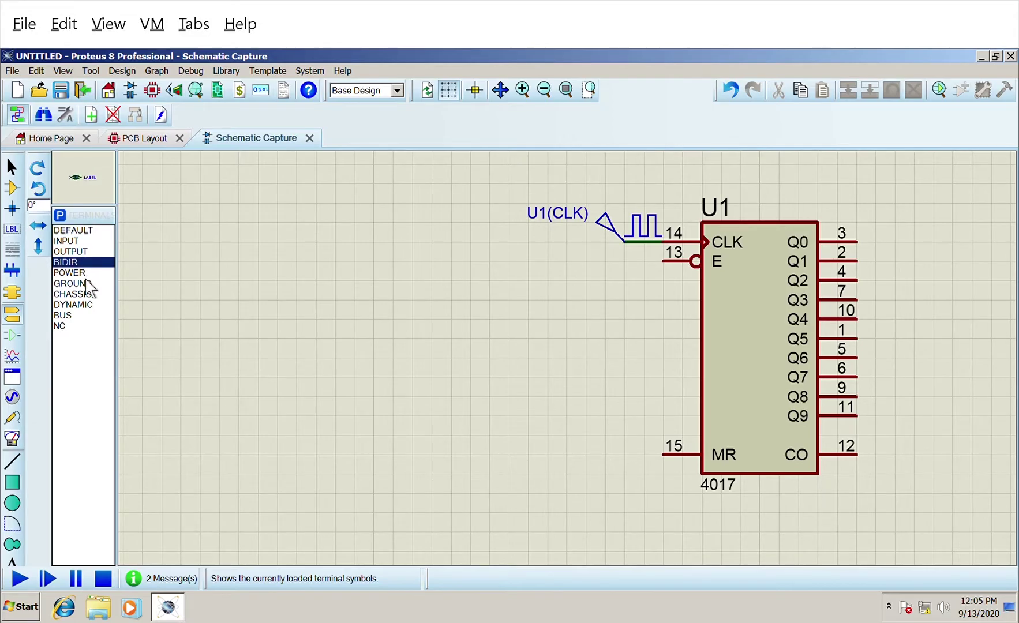
pyautogui.click(86, 274)
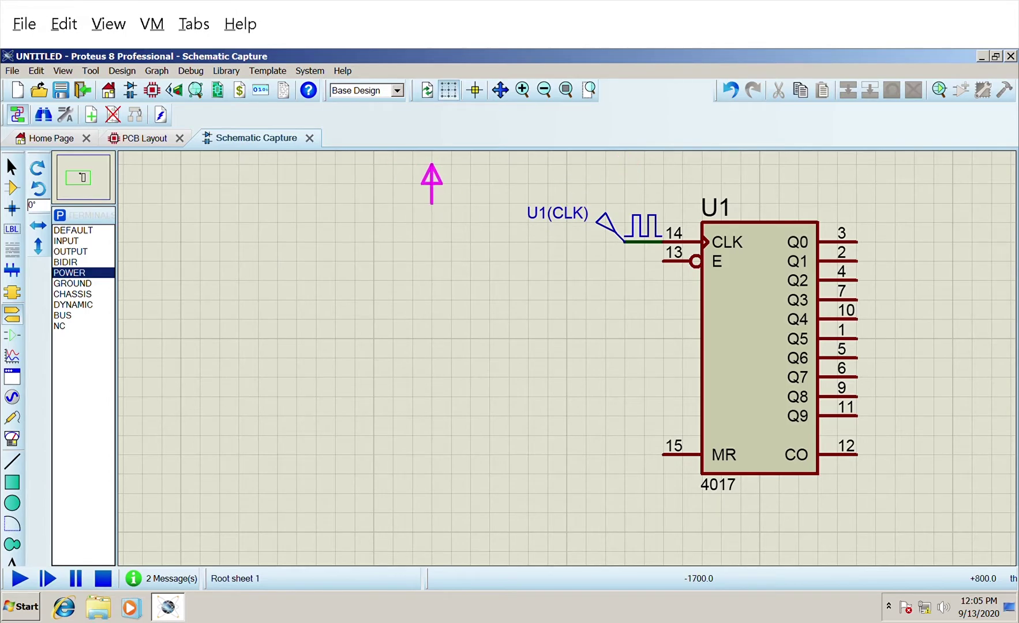
pyautogui.click(431, 202)
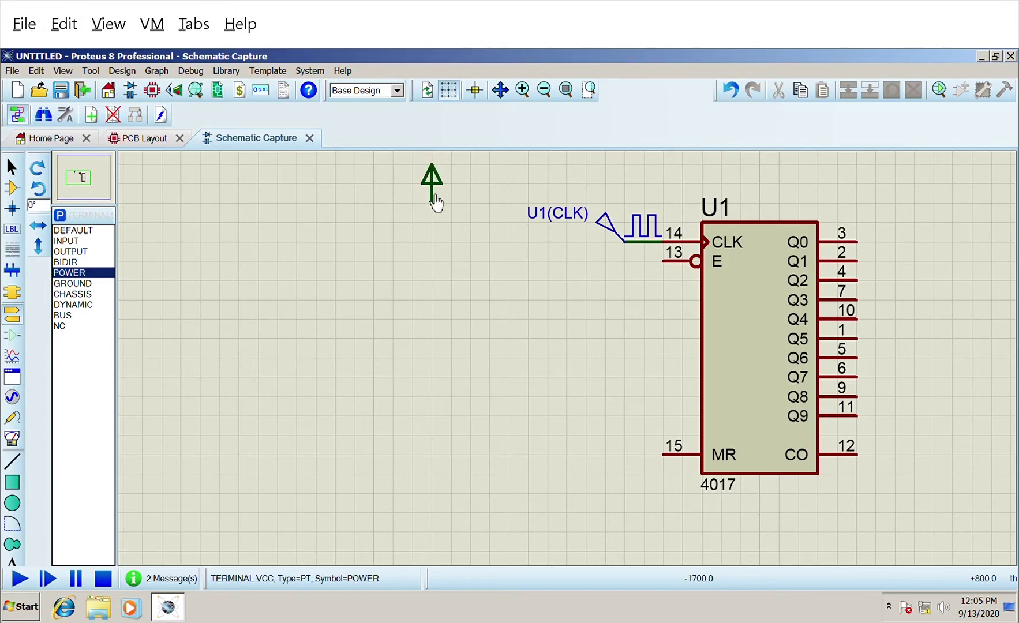
pyautogui.click(72, 283)
pyautogui.click(427, 461)
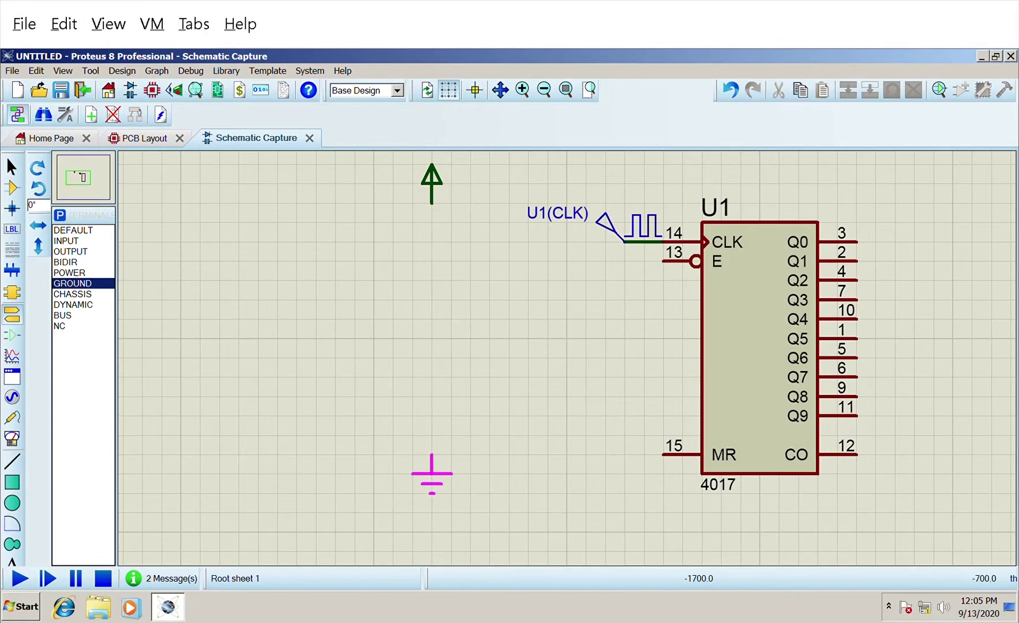
pyautogui.click(431, 455)
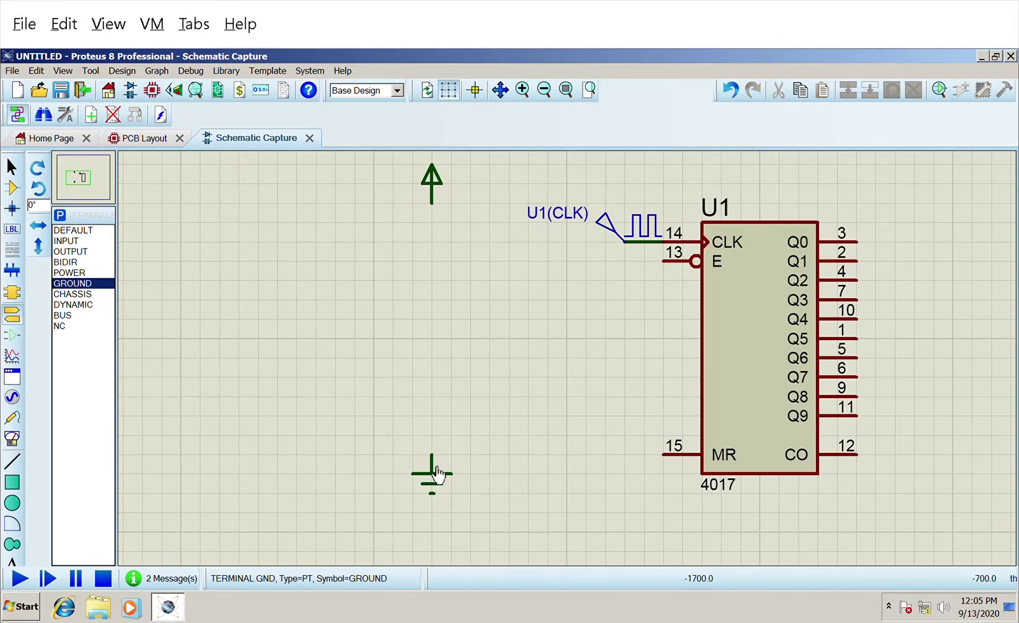
# Place 1k resistor R1 and wire it between ground and U1's E pin (pin 13)
pyautogui.click(22, 195)
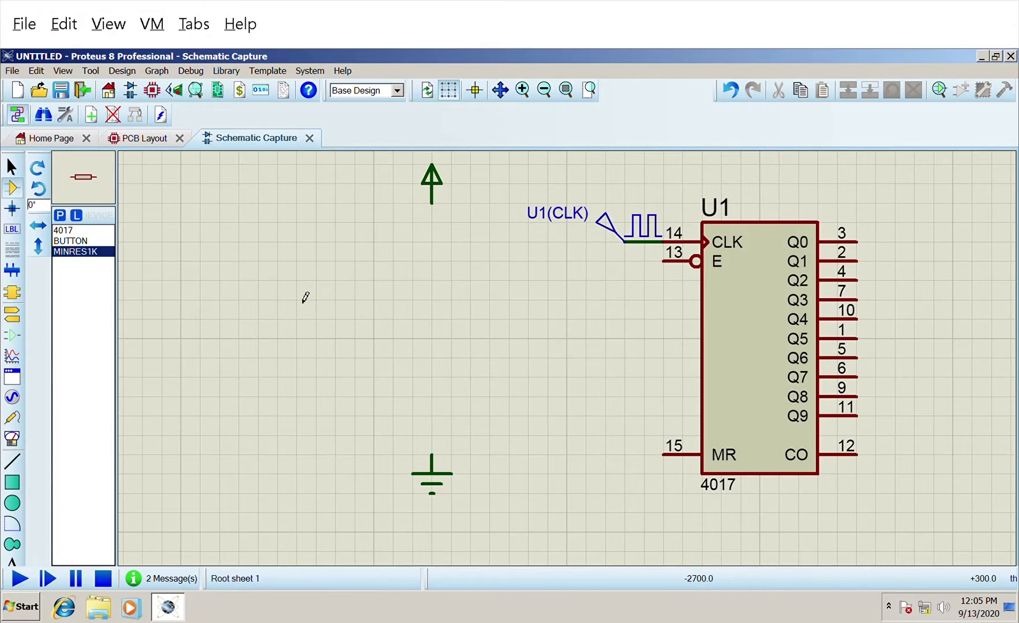
pyautogui.click(409, 310)
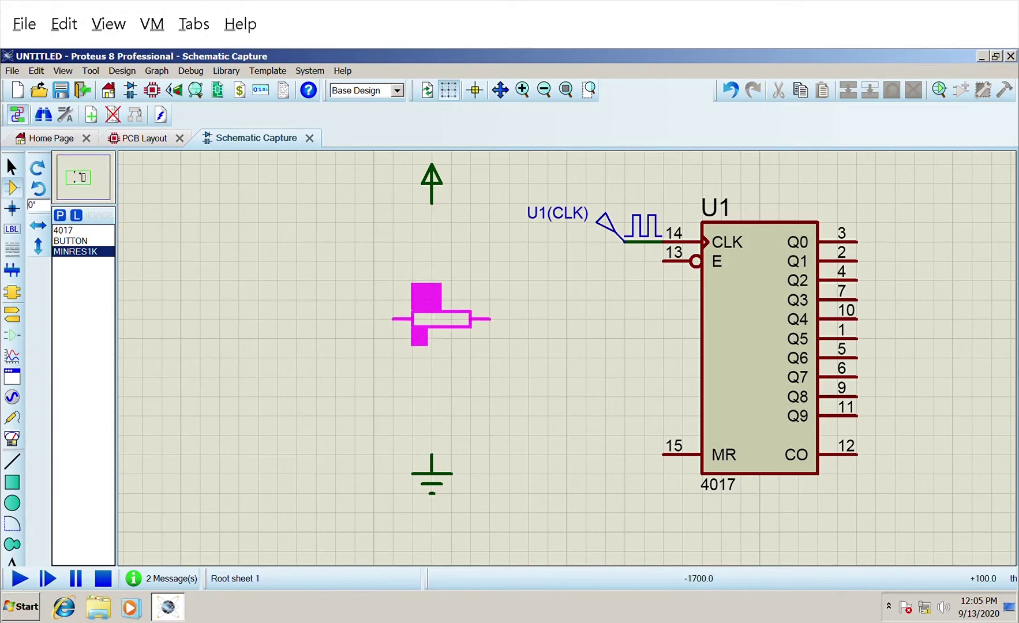
pyautogui.click(479, 341)
pyautogui.click(437, 358)
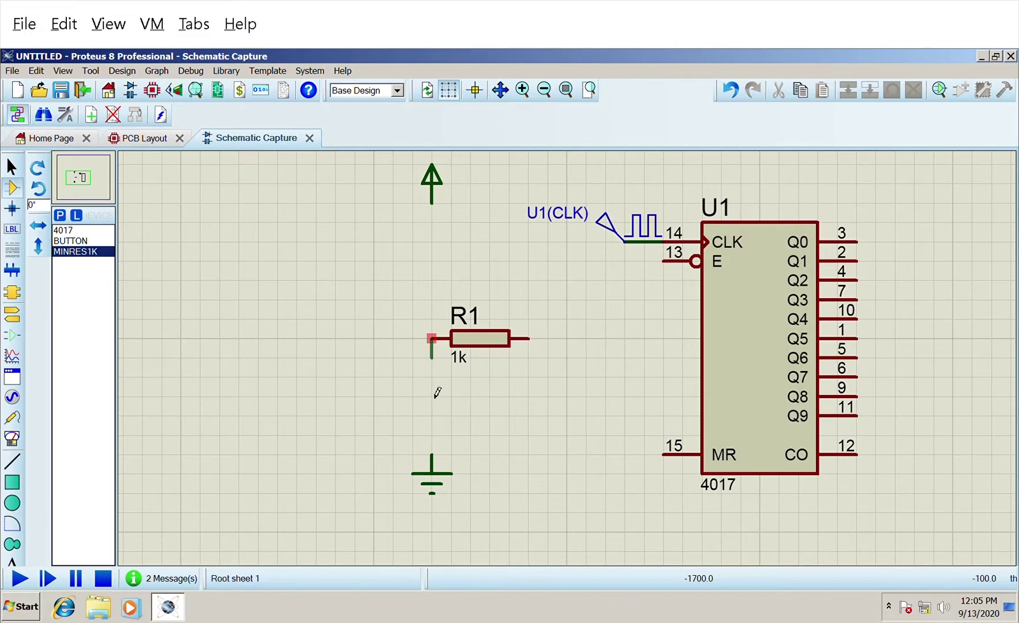
pyautogui.click(442, 473)
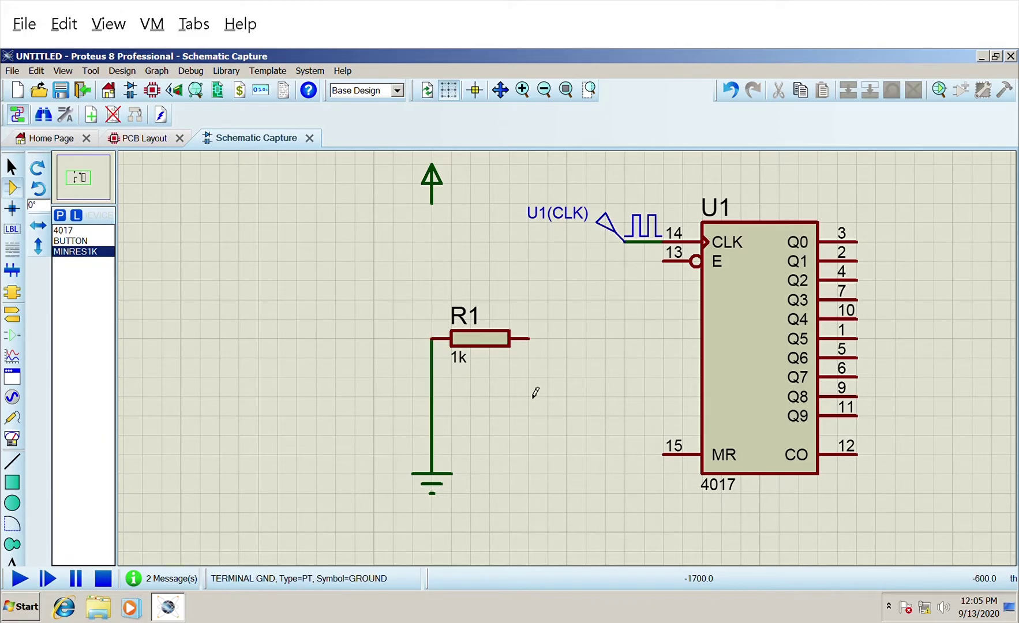
pyautogui.click(542, 347)
pyautogui.click(672, 271)
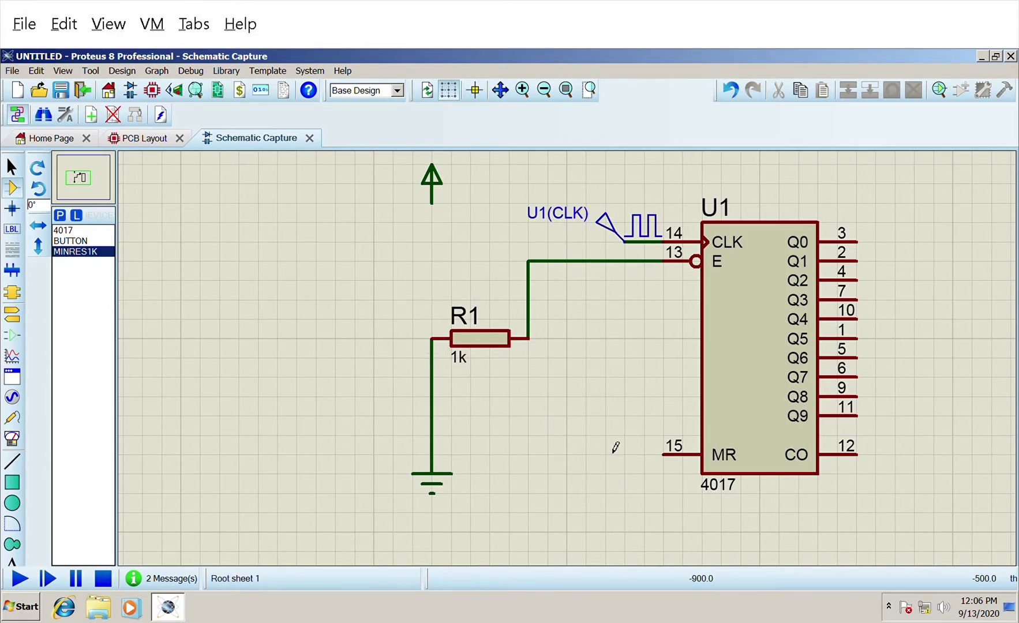
# Place a second 1k resistor R2 and wire it between MR (pin 15) and the ground wire
pyautogui.click(529, 445)
pyautogui.click(541, 438)
pyautogui.click(604, 454)
pyautogui.click(664, 456)
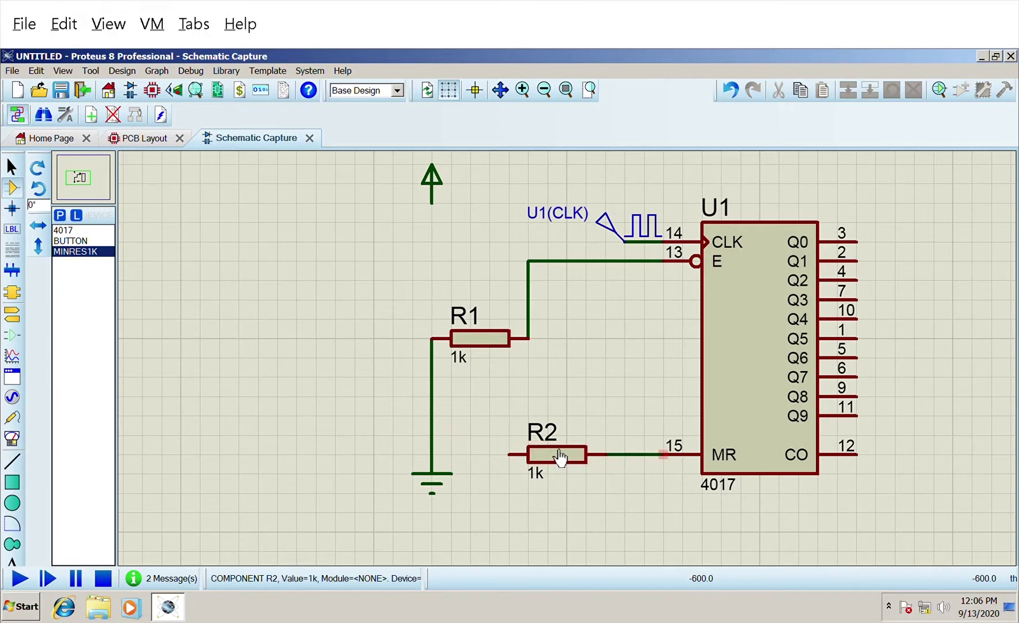
pyautogui.click(510, 456)
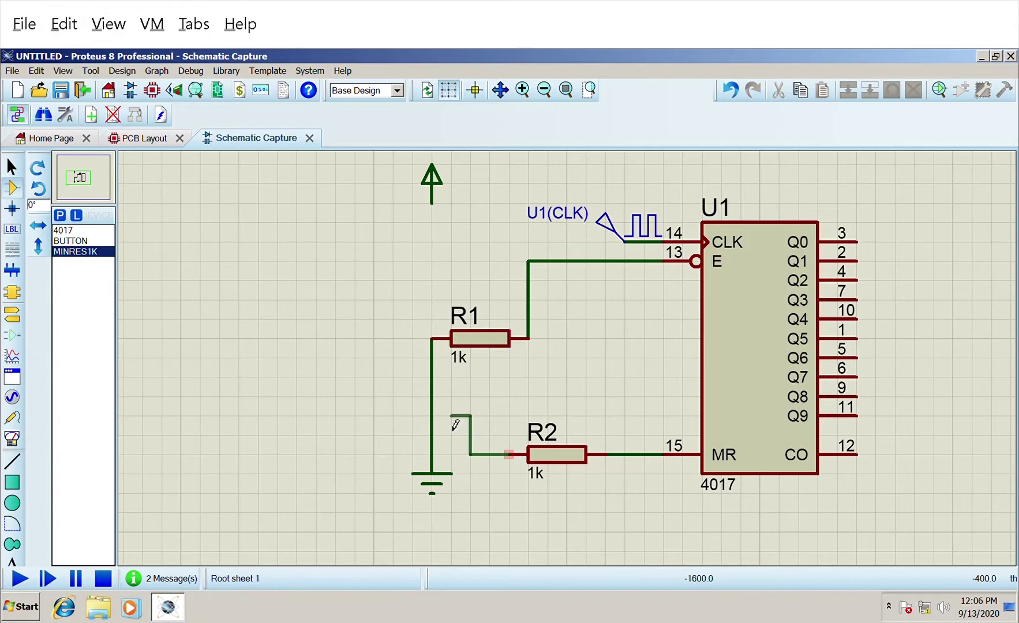
pyautogui.click(452, 425)
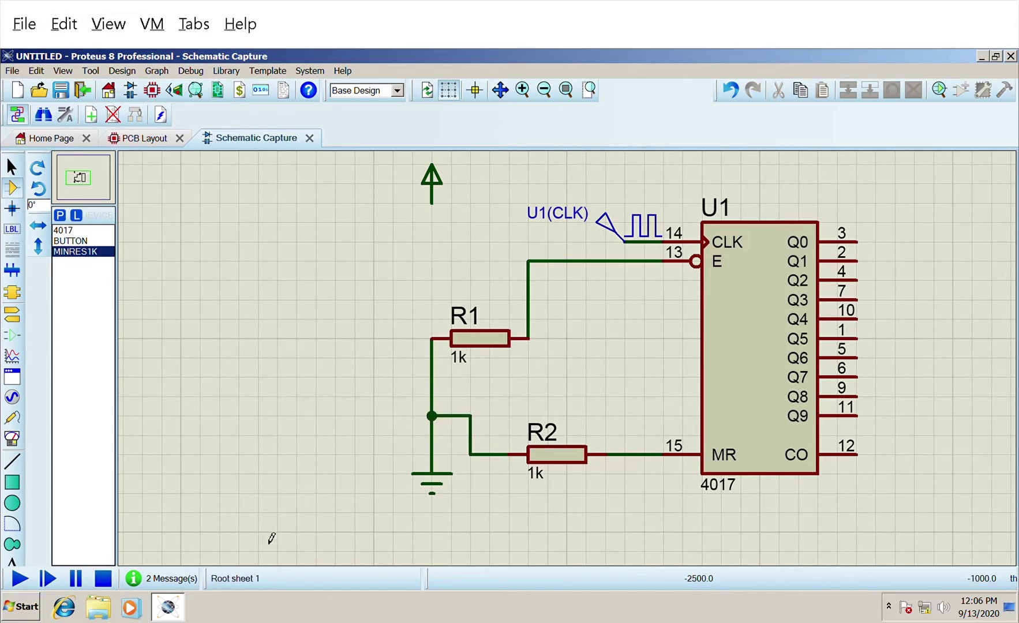
# Start the simulation and watch U1's Q0–Q9 outputs advance with the clock
pyautogui.click(20, 580)
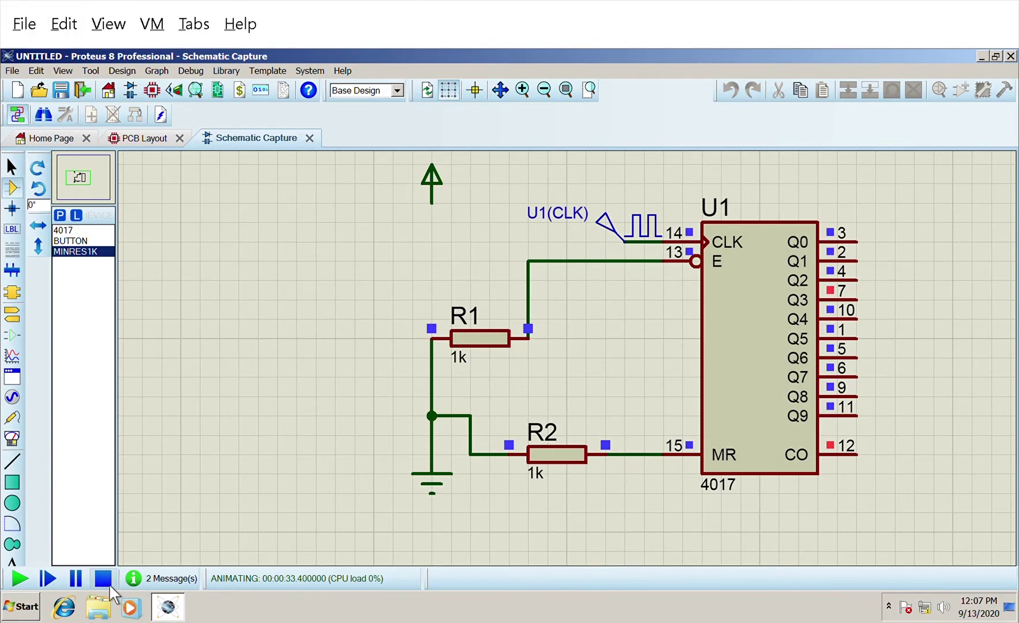
# Stop the simulation and place a push button above R1, wired between the power terminal and E
pyautogui.click(108, 583)
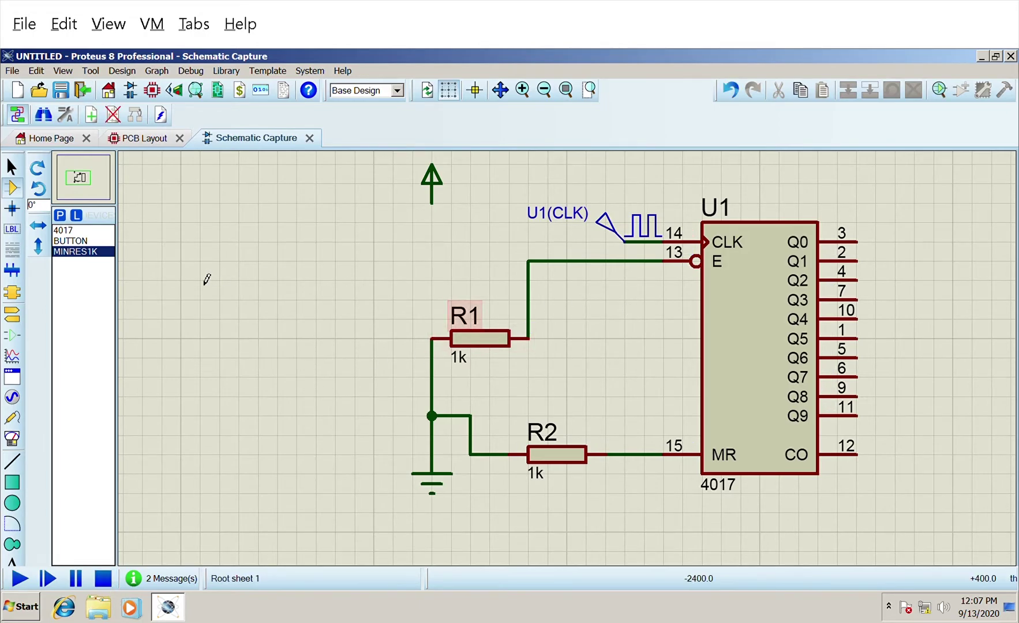
pyautogui.click(75, 241)
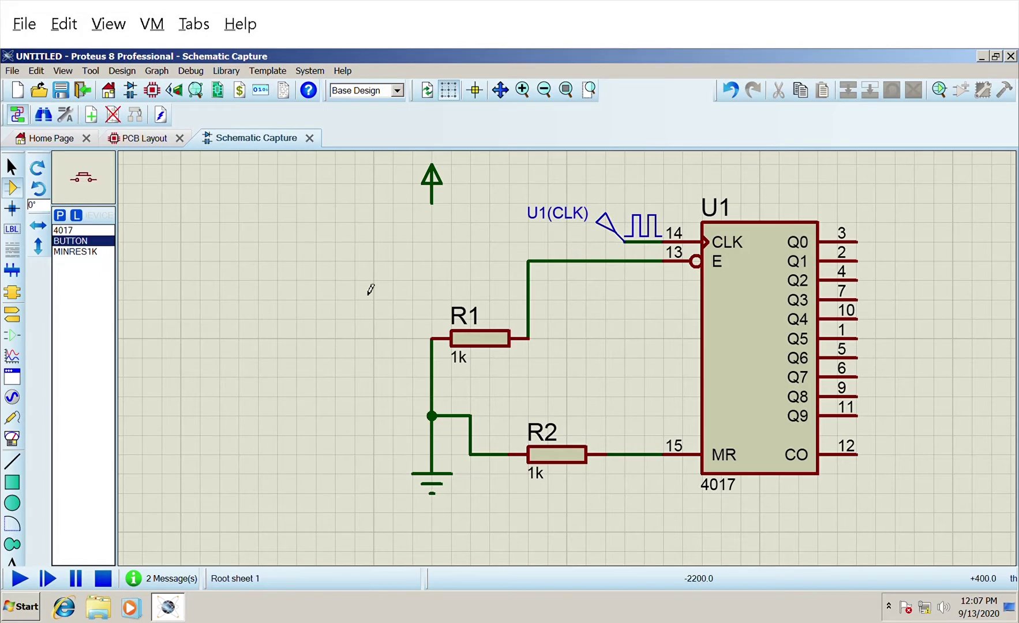
pyautogui.click(398, 294)
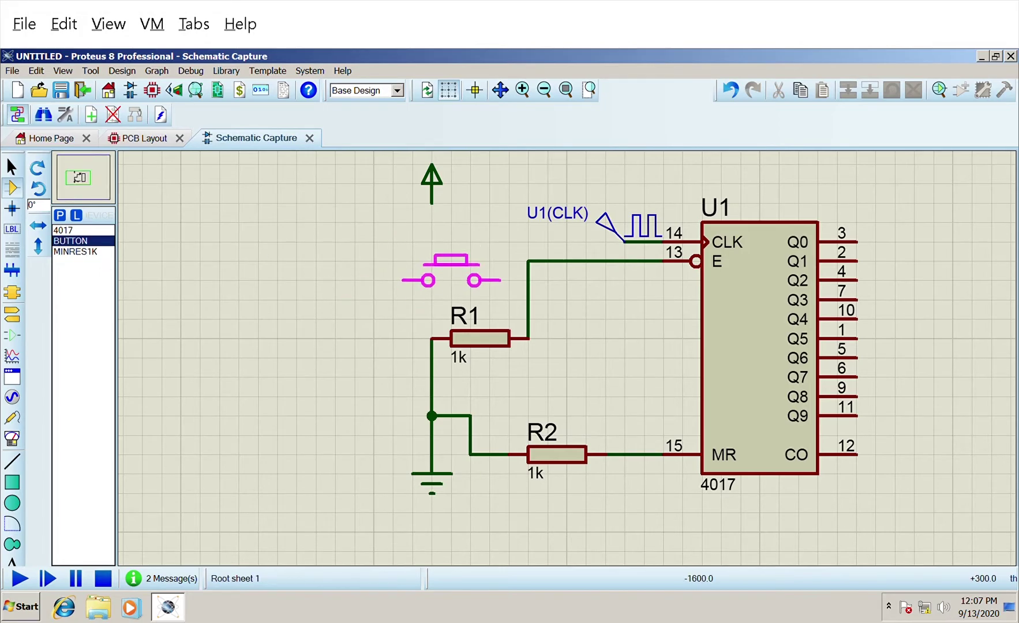
pyautogui.click(451, 270)
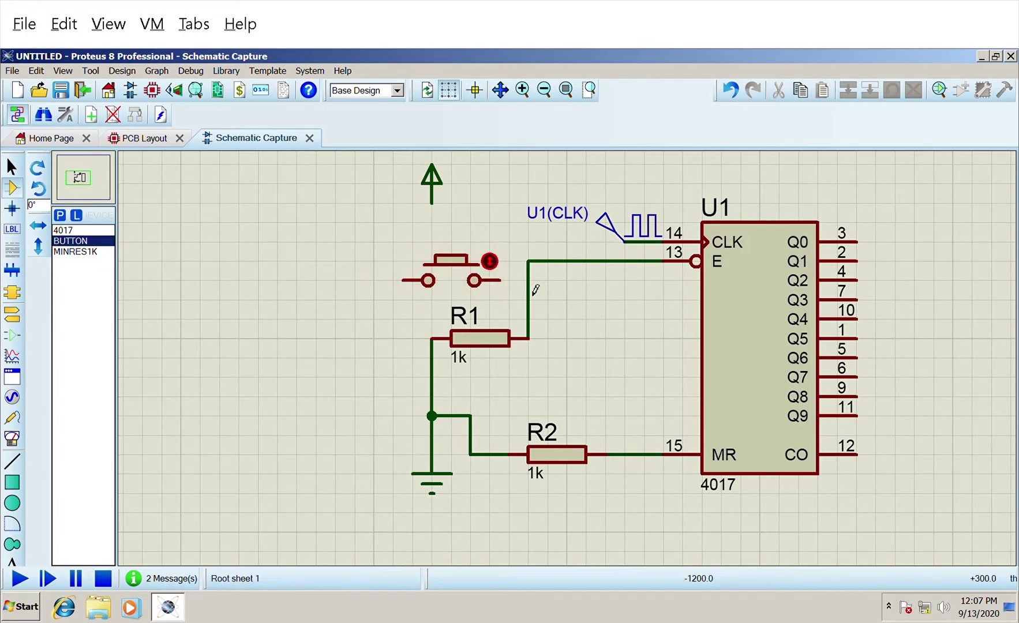
pyautogui.click(501, 280)
pyautogui.click(528, 281)
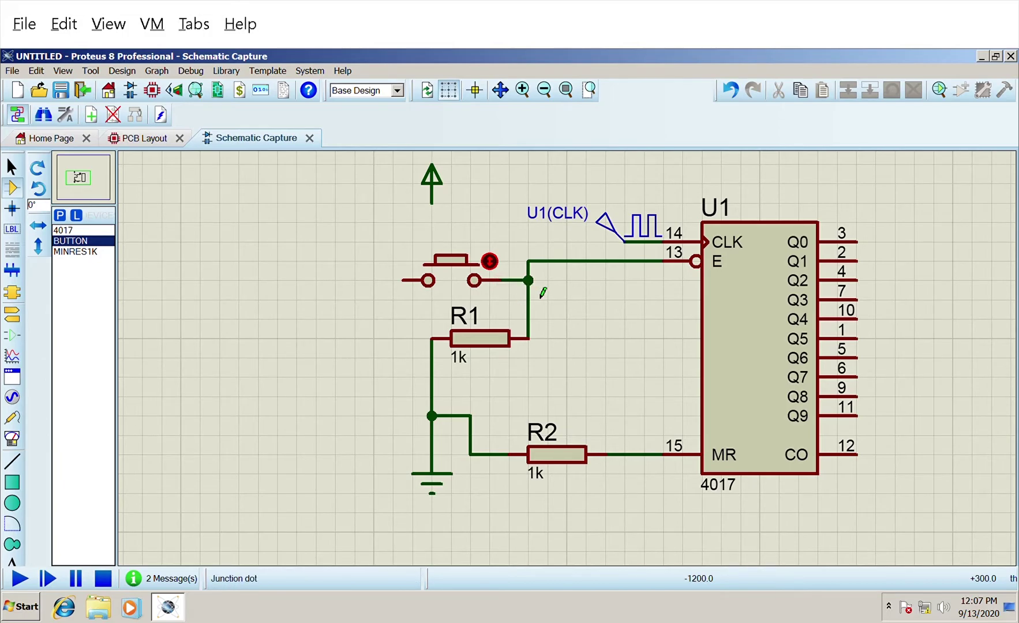
pyautogui.click(420, 293)
pyautogui.click(411, 219)
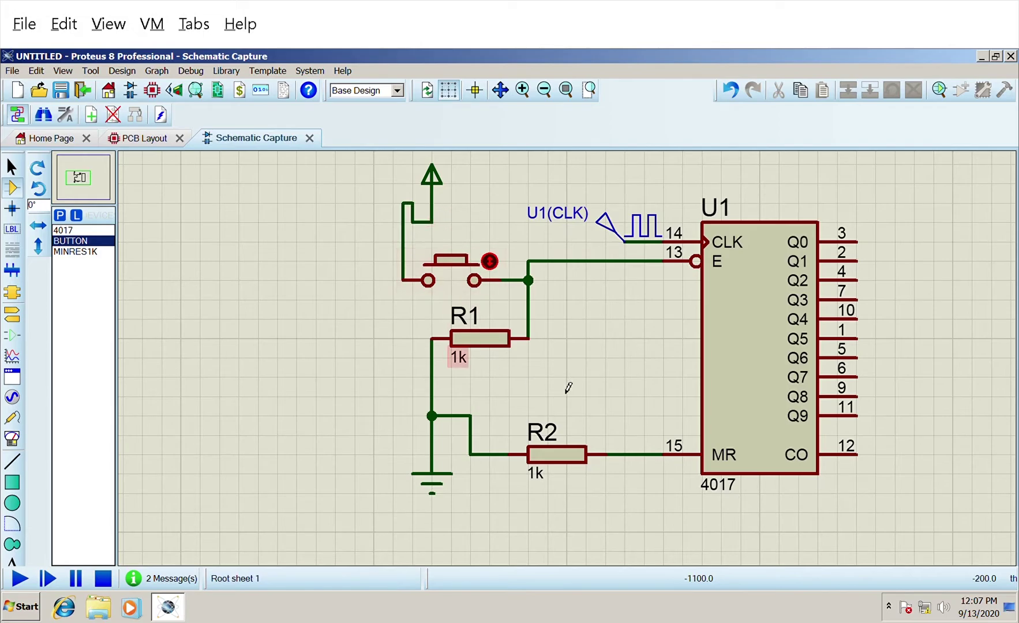
# Place a second push button below R2, wired between the MR wire and the power line
pyautogui.click(598, 392)
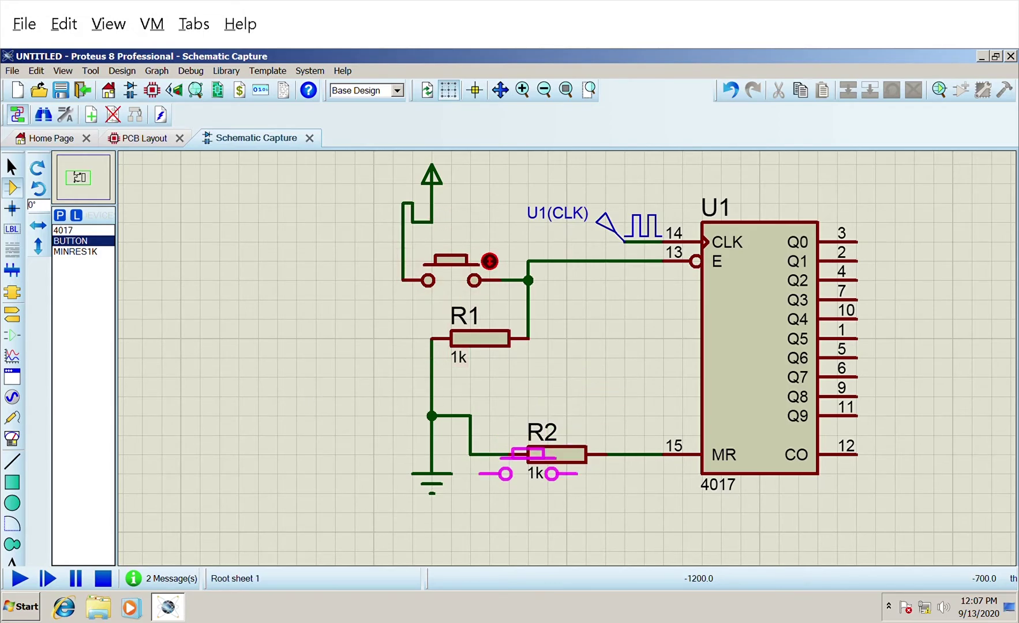
pyautogui.click(547, 524)
pyautogui.click(595, 532)
pyautogui.click(645, 455)
pyautogui.click(501, 531)
pyautogui.click(403, 242)
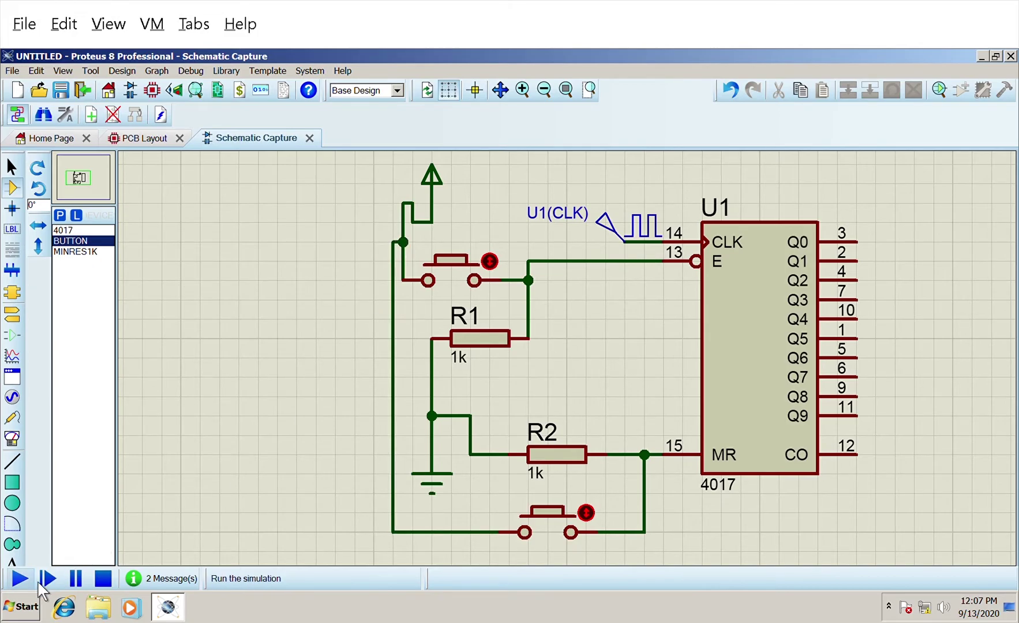
# Start the simulation and press the MR push button repeatedly, clearing the CD4017 count back to Q0
pyautogui.click(19, 578)
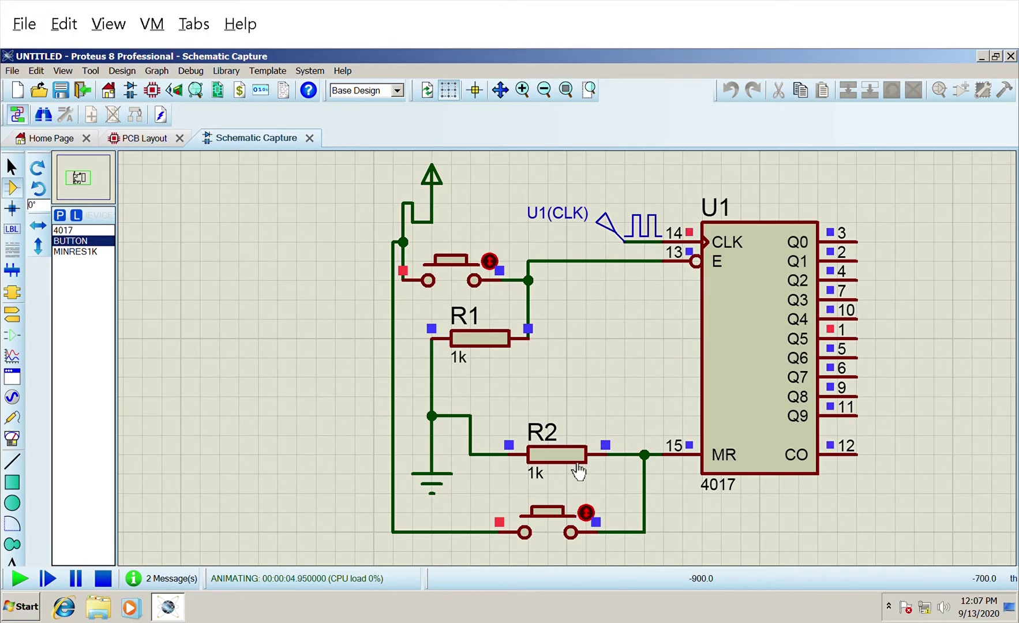
pyautogui.click(571, 530)
pyautogui.click(562, 524)
pyautogui.click(555, 526)
pyautogui.click(569, 534)
pyautogui.click(569, 533)
pyautogui.click(569, 534)
# Twice close the E push button to freeze the count, then open it so U1 advances to Q2
pyautogui.click(461, 269)
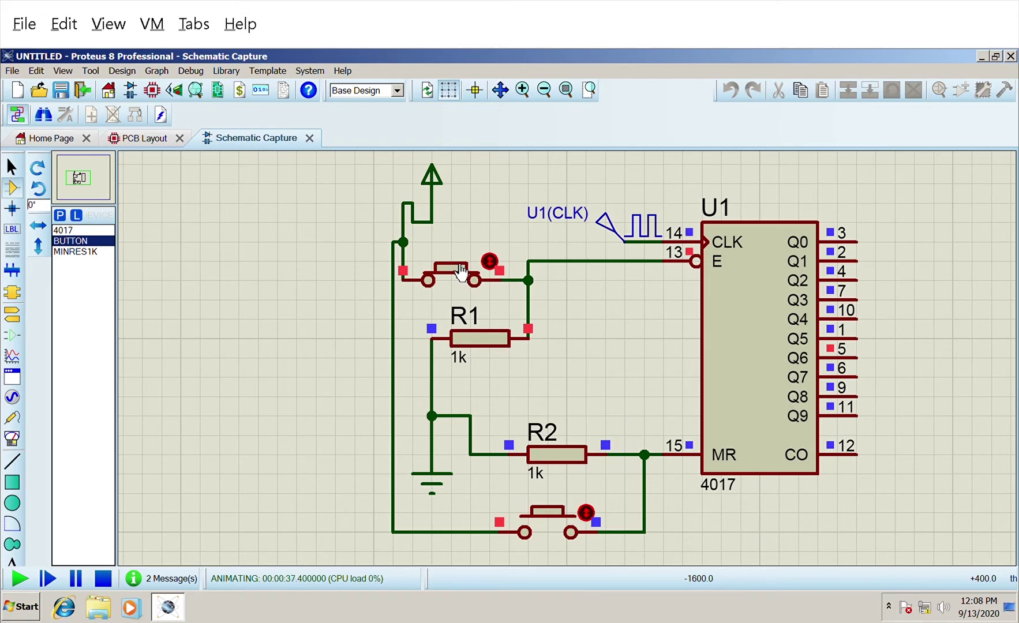
pyautogui.click(461, 269)
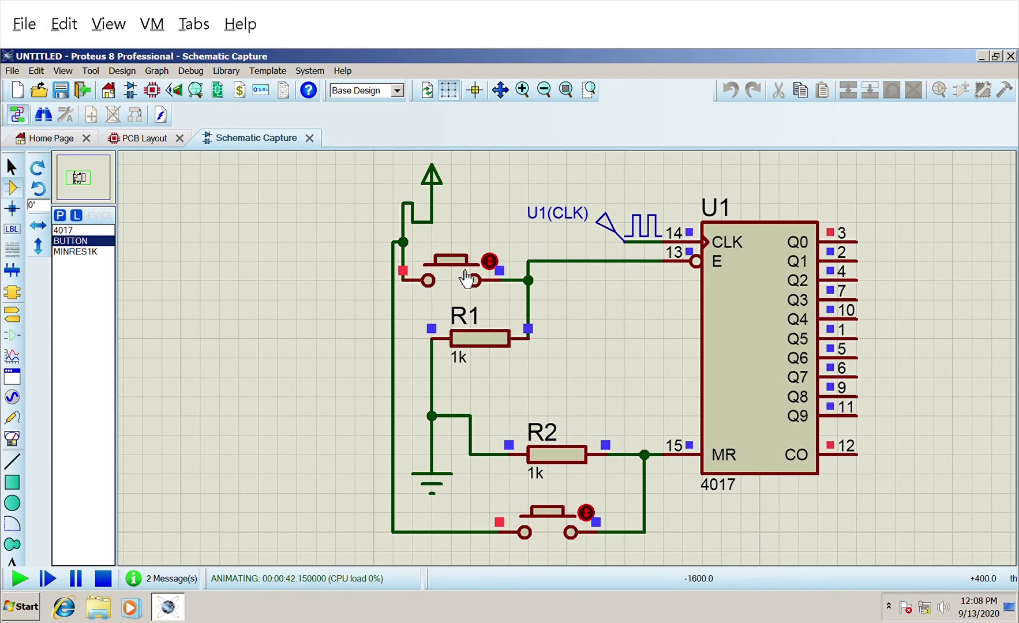
pyautogui.click(466, 279)
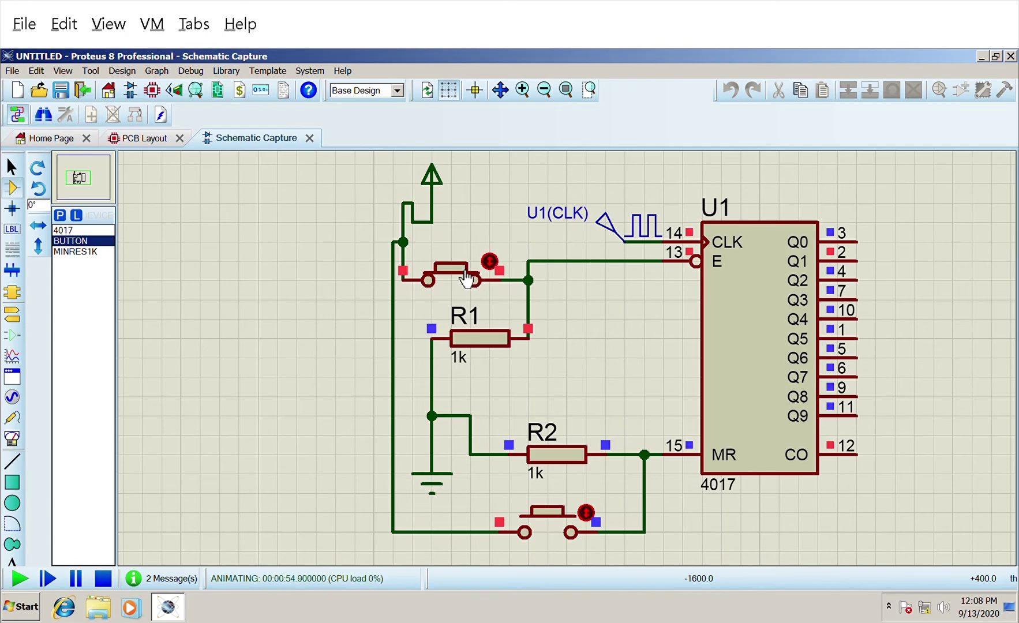
pyautogui.click(467, 278)
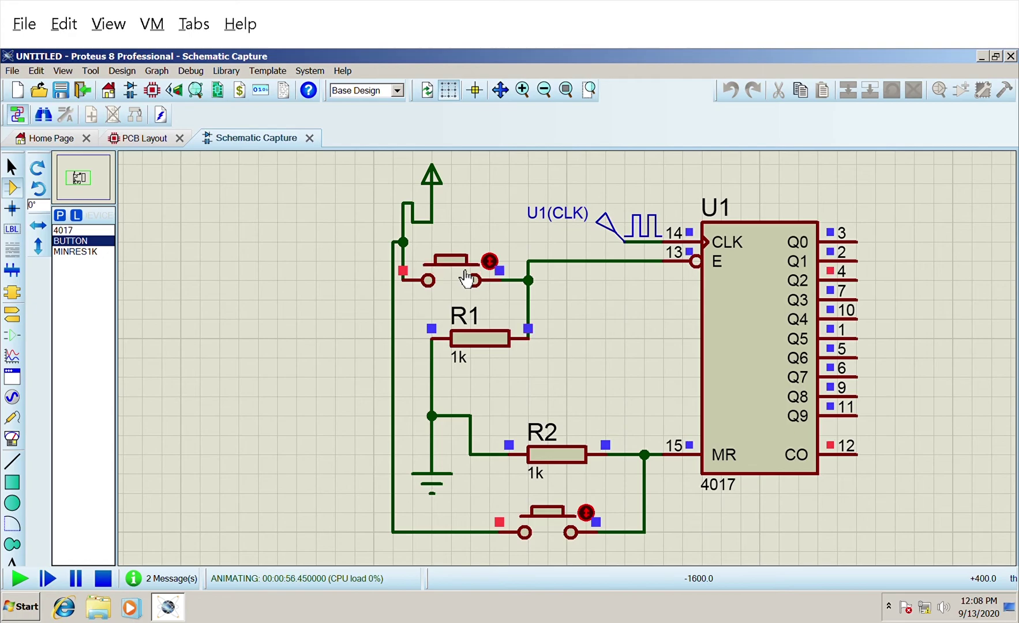